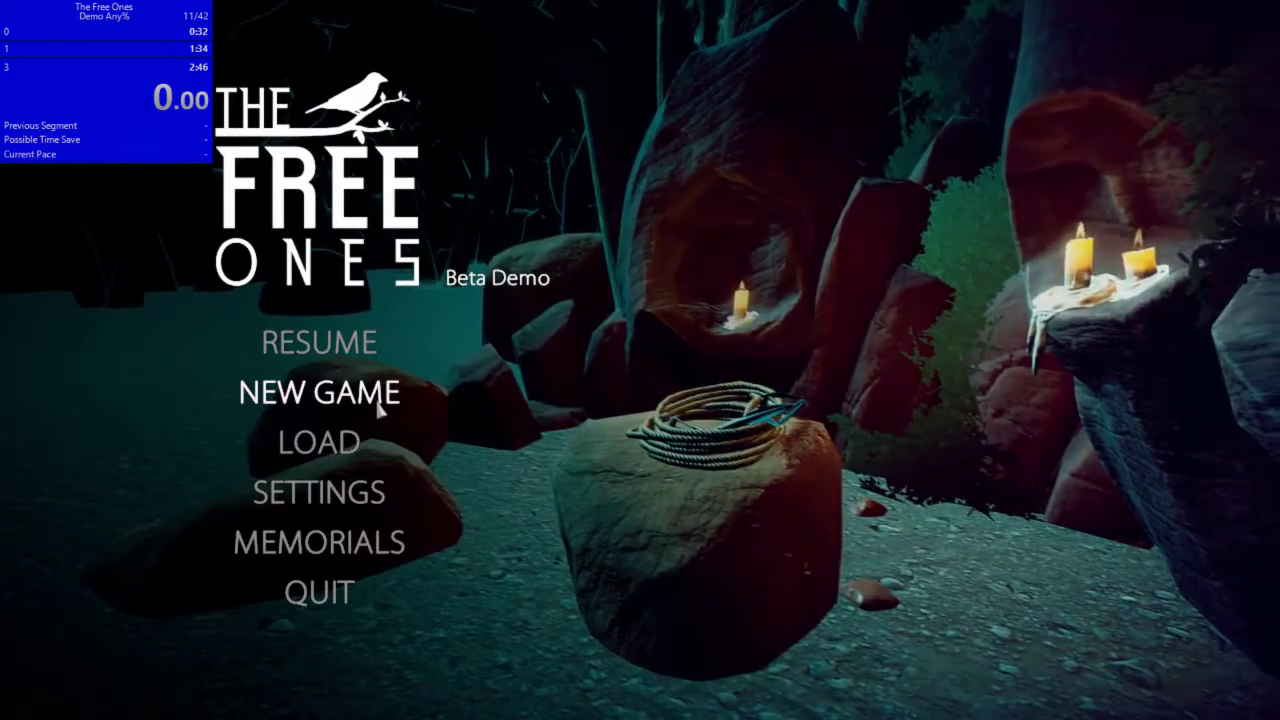
Choose NEW GAME on the title screen to begin the Demo run and start the timer.
{"action": "left_click", "coordinate": [380, 410]}
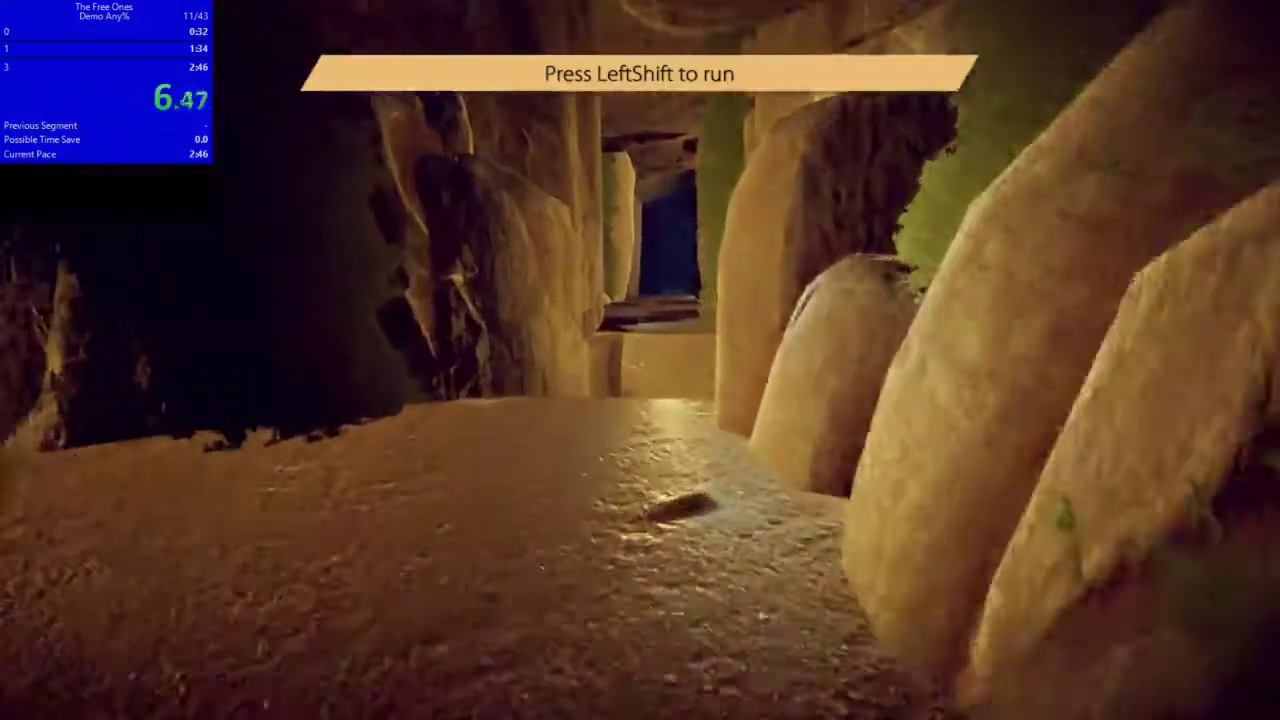
Sprint through the blue-lit cave past the rock basin to the lit box.
{"action": "key", "text": "shift"}
{"action": "key", "text": "w"}
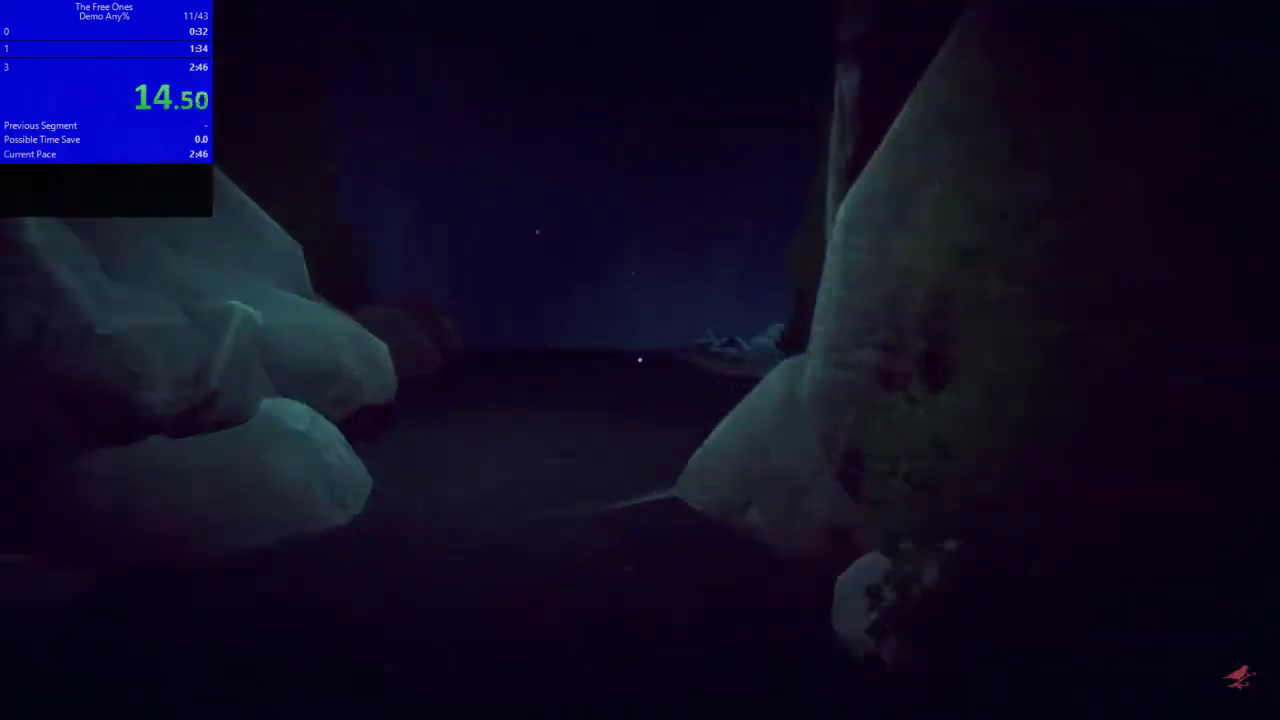
{"action": "key", "text": "w"}
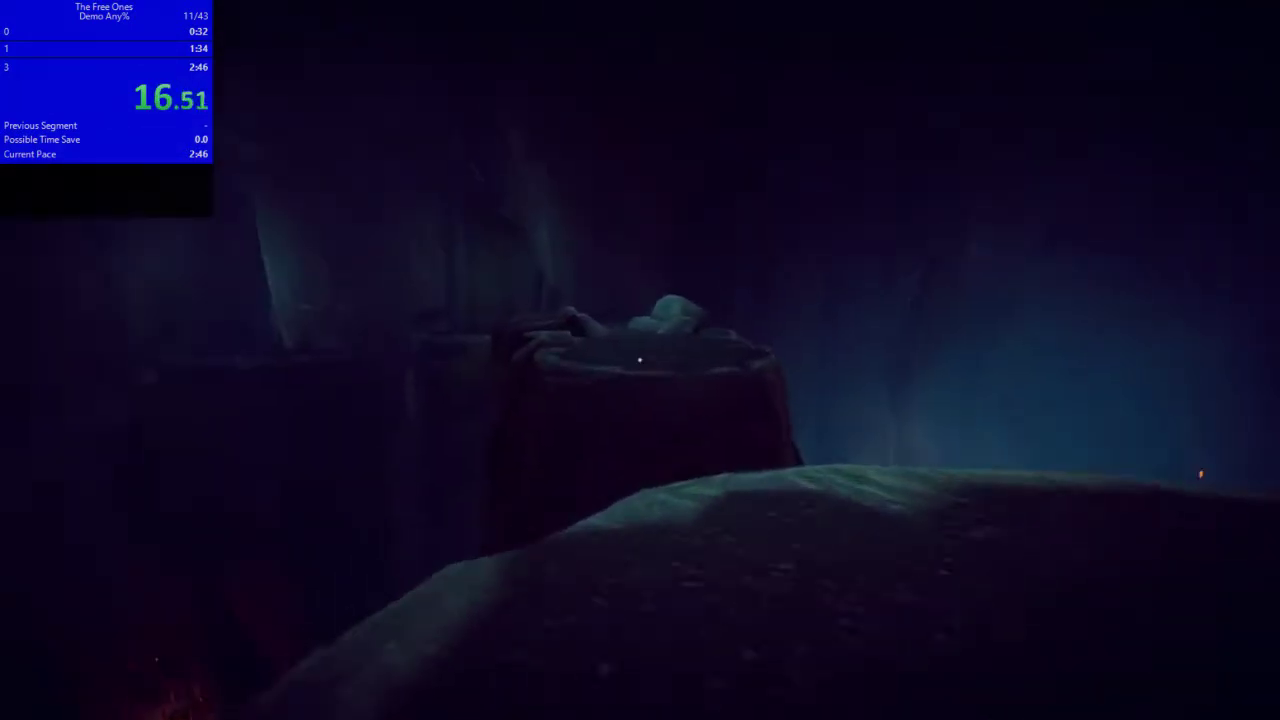
{"action": "key", "text": "w"}
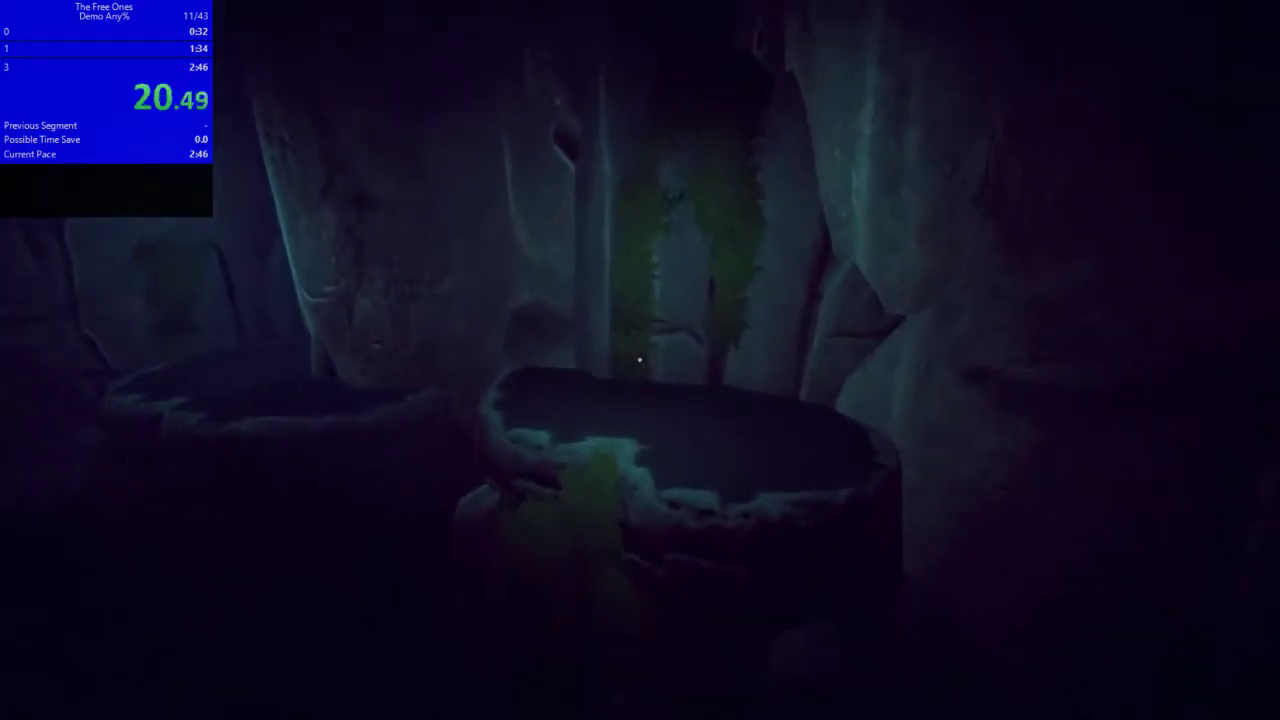
{"action": "key", "text": "w"}
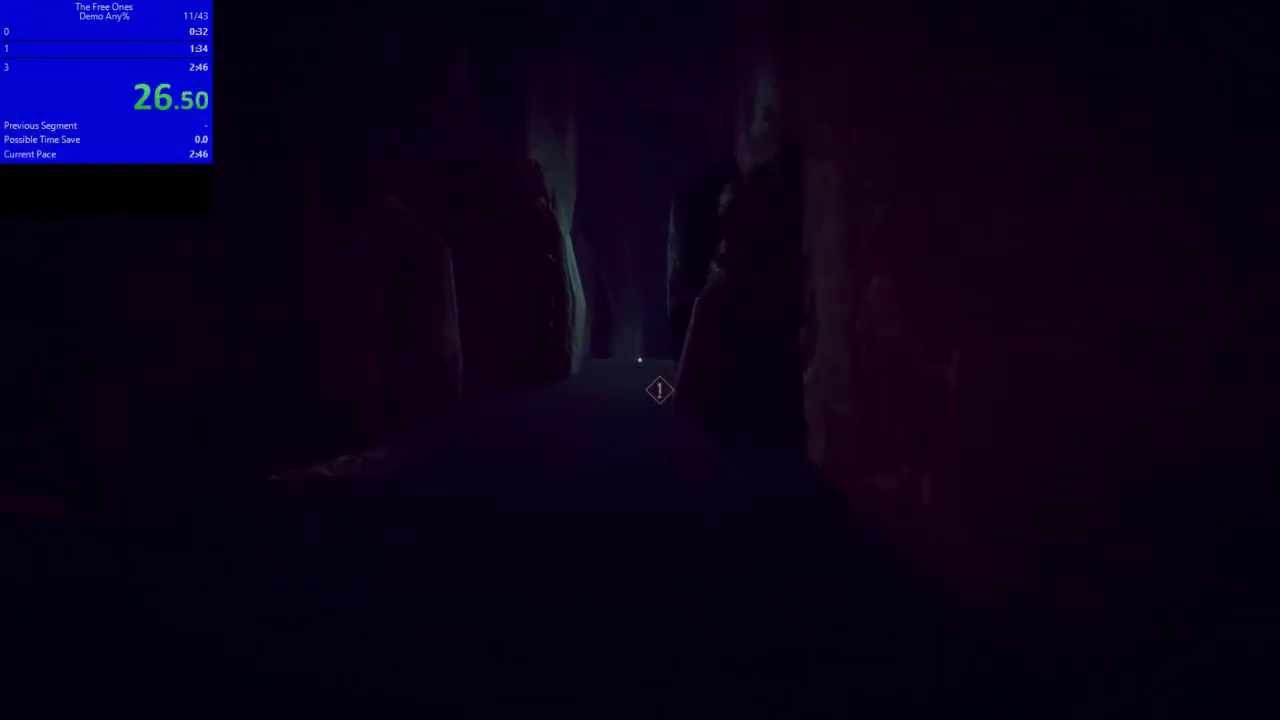
{"action": "key", "text": "w"}
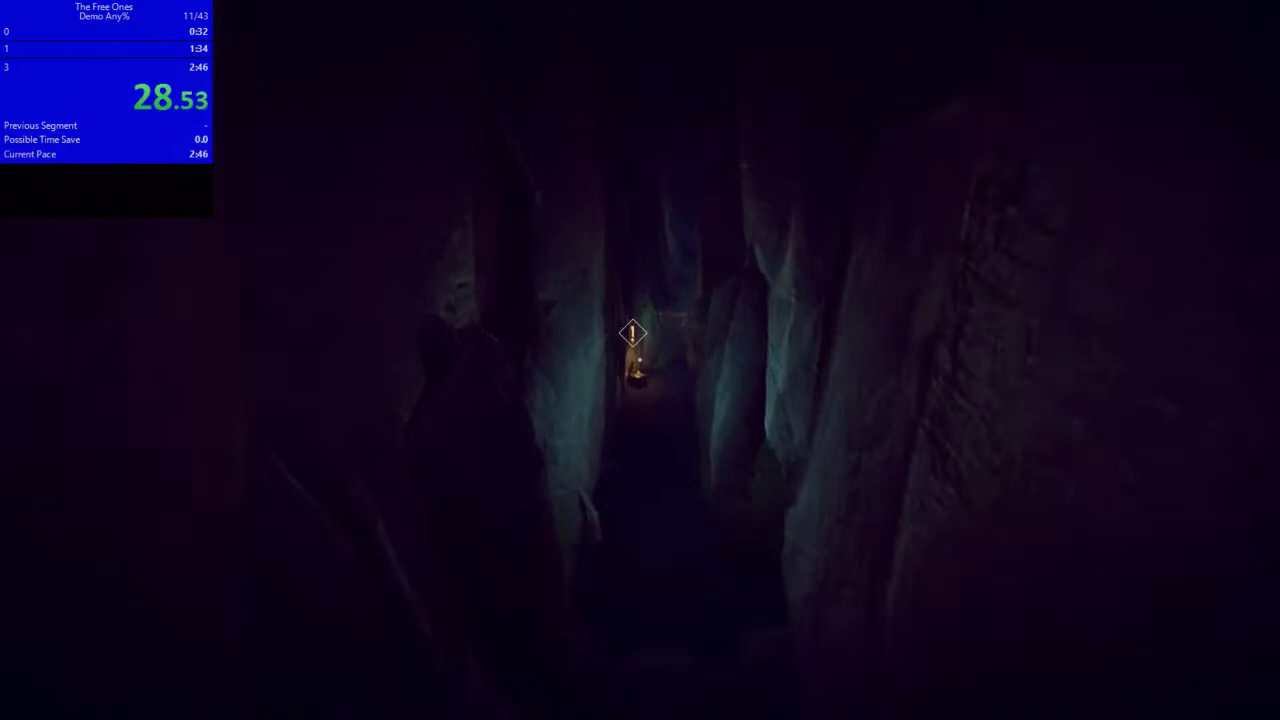
{"action": "key", "text": "w"}
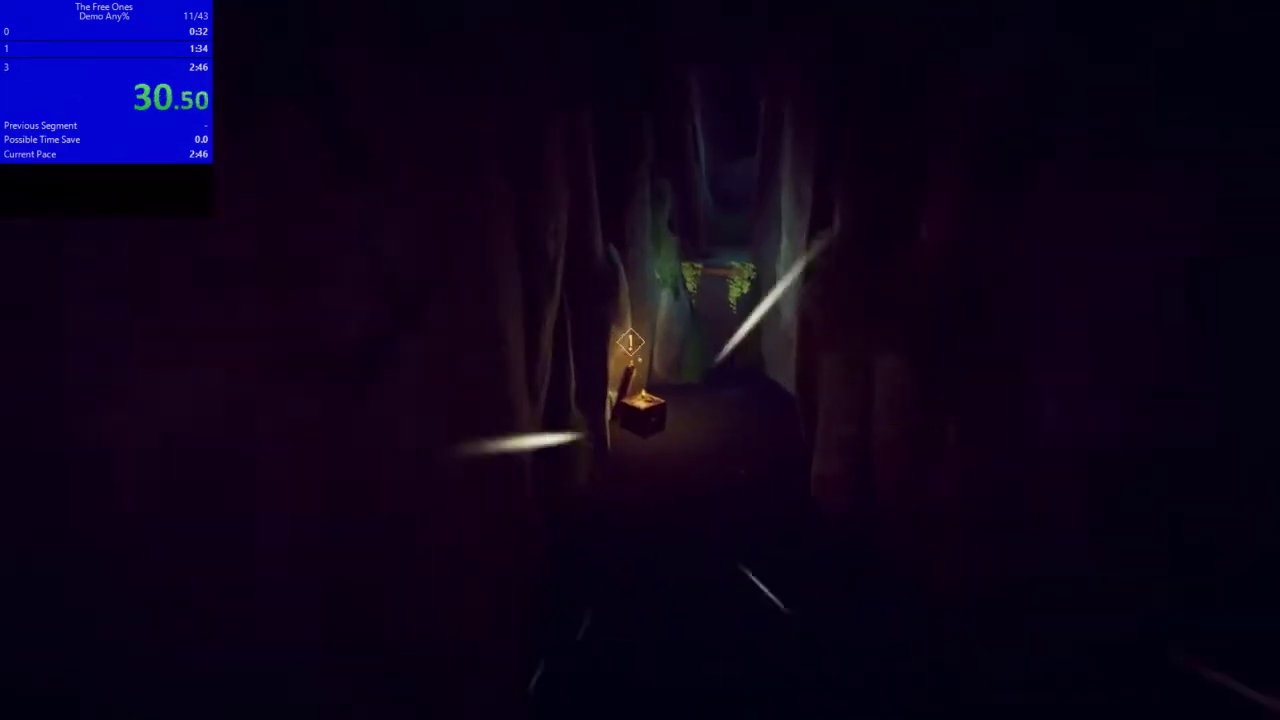
Take the grapple glove from the box and grapple forward through the dark passage.
{"action": "key", "text": "e"}
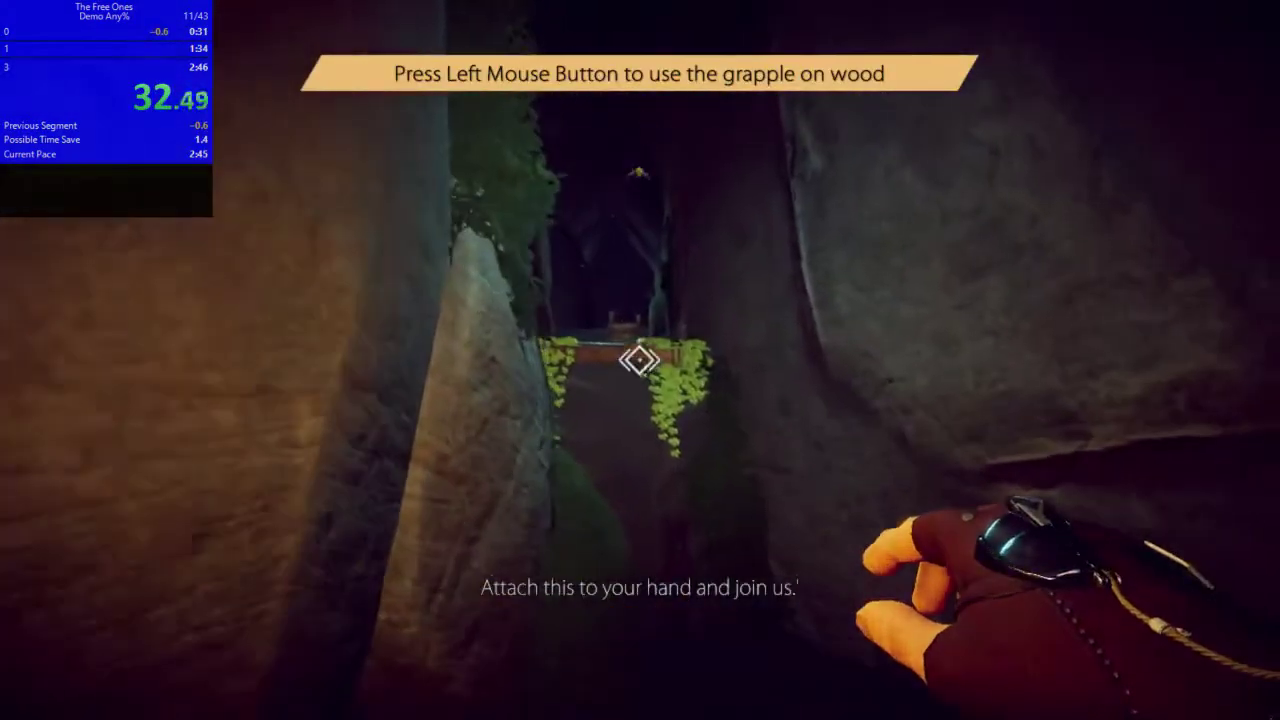
{"action": "key", "text": "w"}
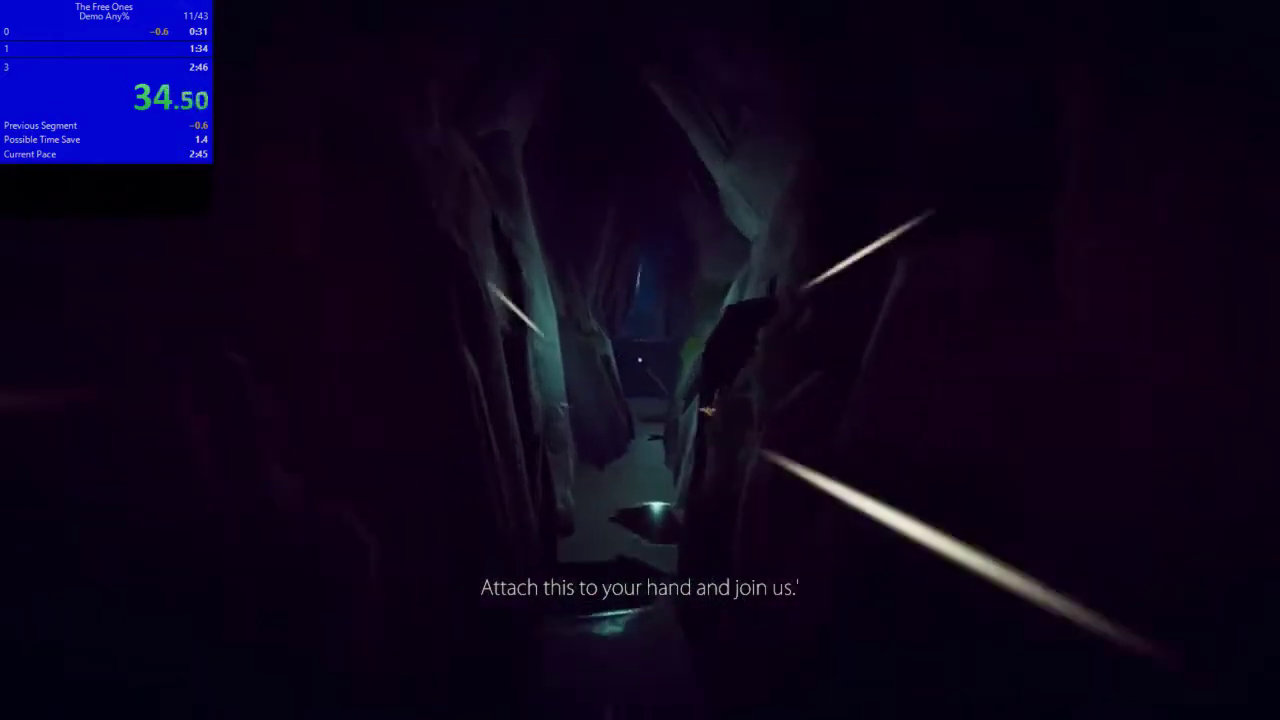
{"action": "key", "text": "w"}
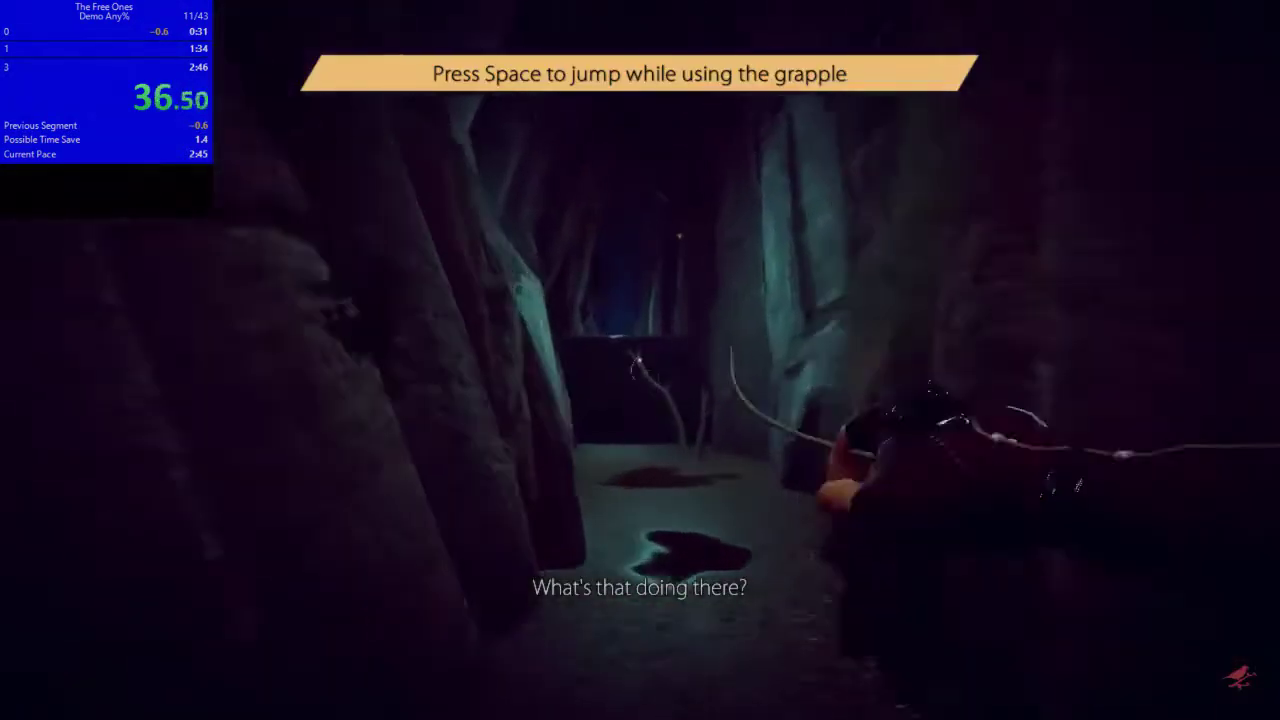
{"action": "key", "text": "space"}
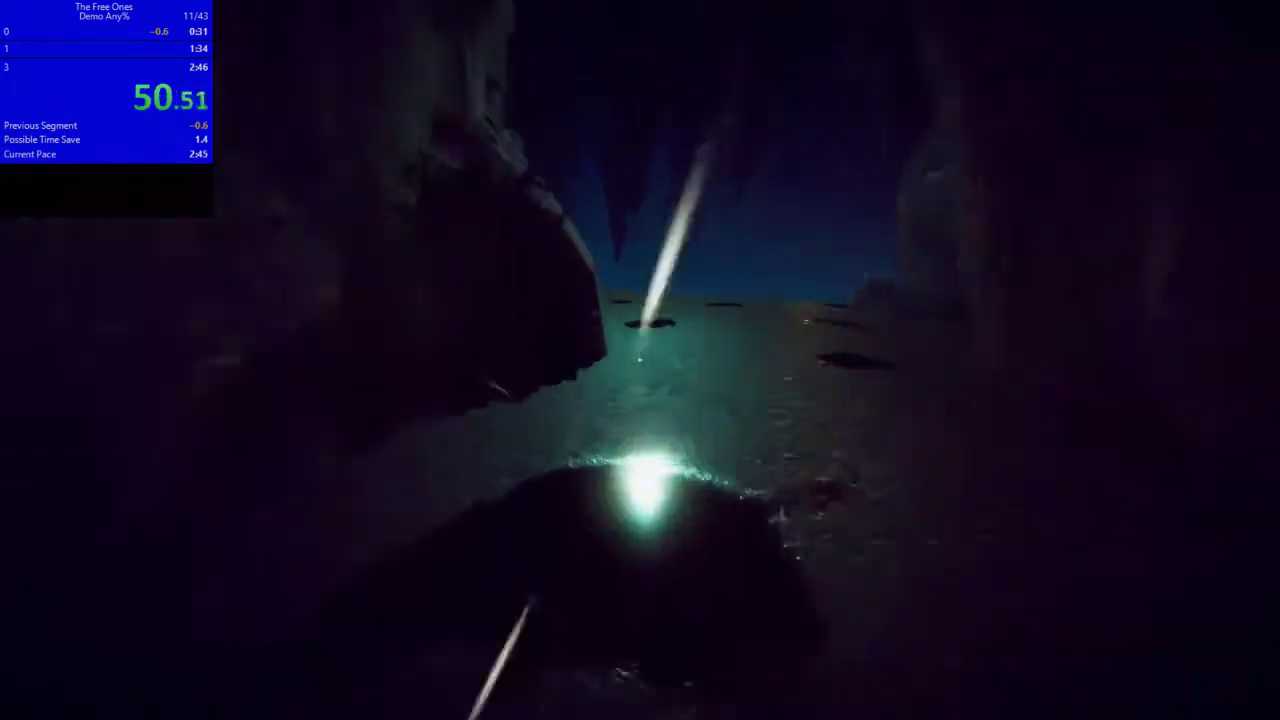
Run down past the ladder and lit doorway to the cave opening.
{"action": "key", "text": "w"}
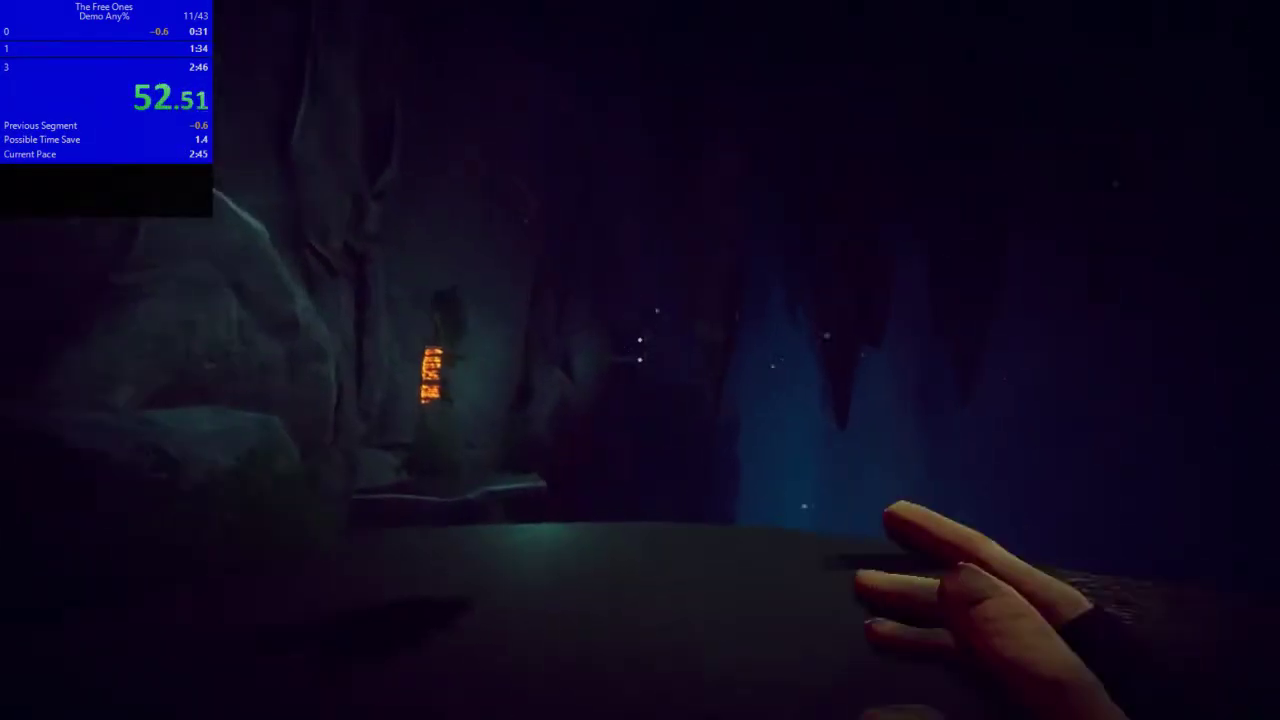
{"action": "key", "text": "w"}
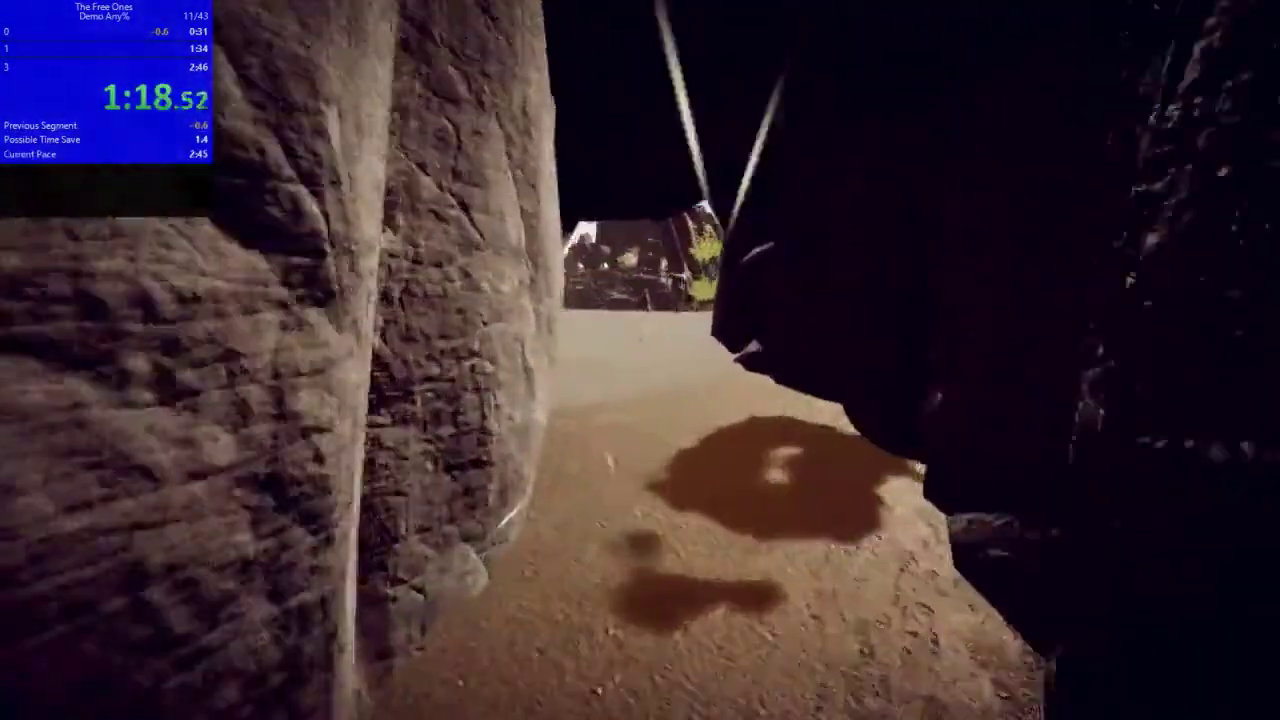
Grapple onto the elevated wooden track and ride the rail to the metal walkway.
{"action": "key", "text": "w"}
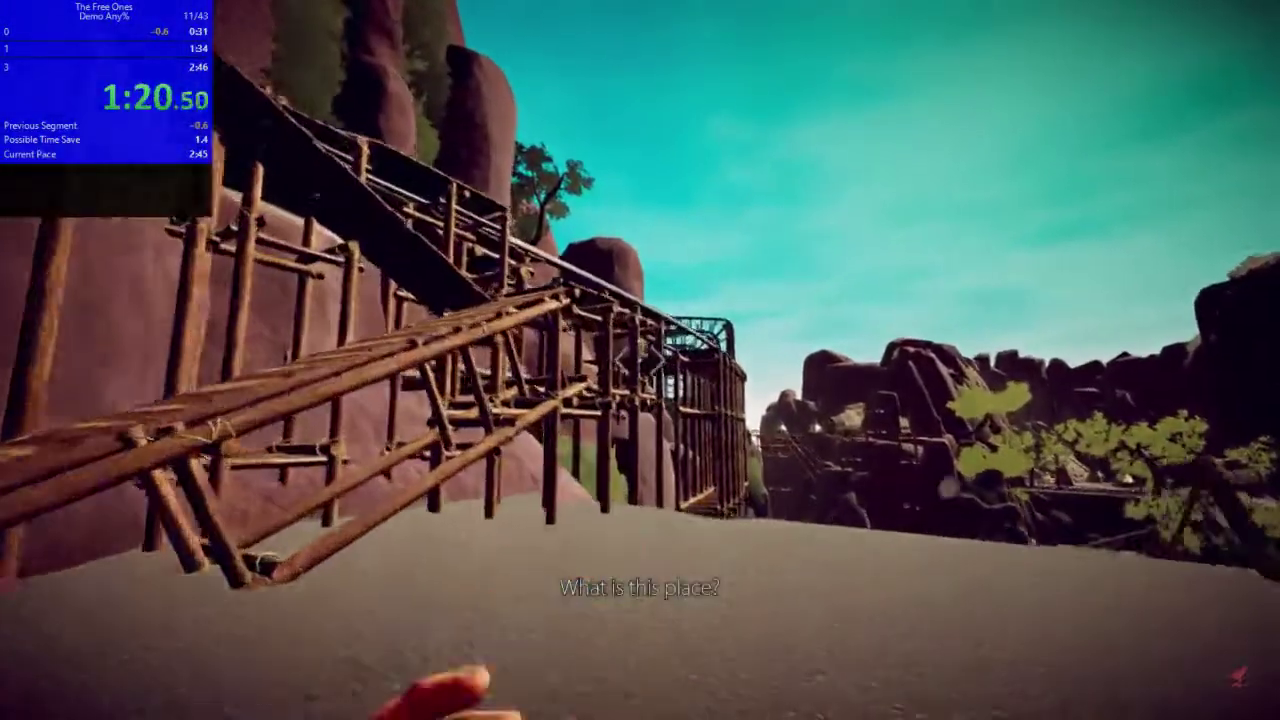
{"action": "left_click", "coordinate": [640, 360]}
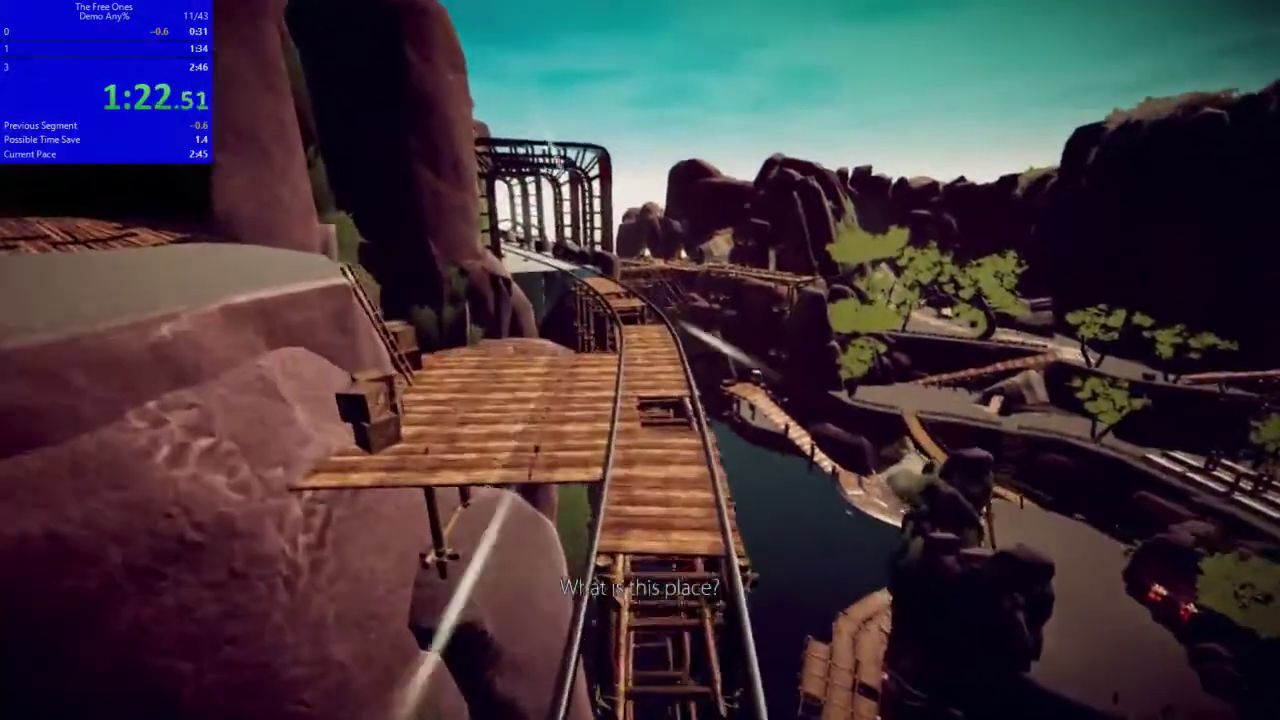
{"action": "key", "text": "w"}
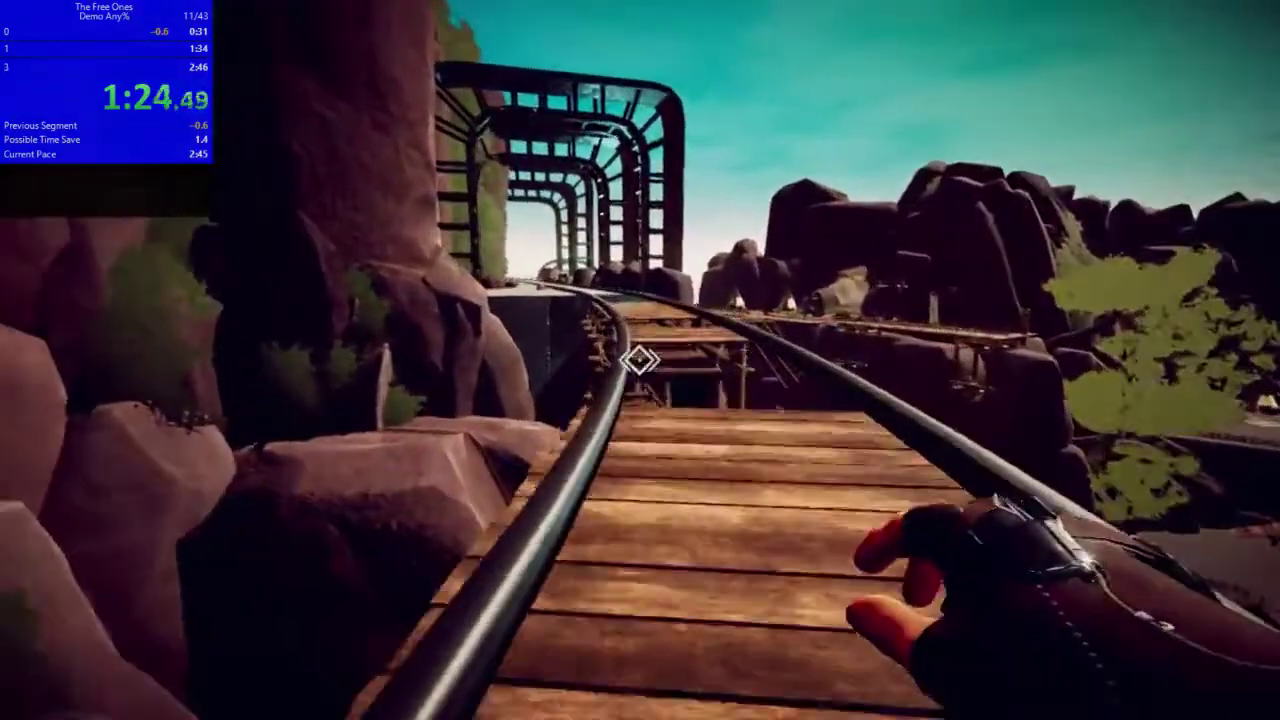
{"action": "key", "text": "w"}
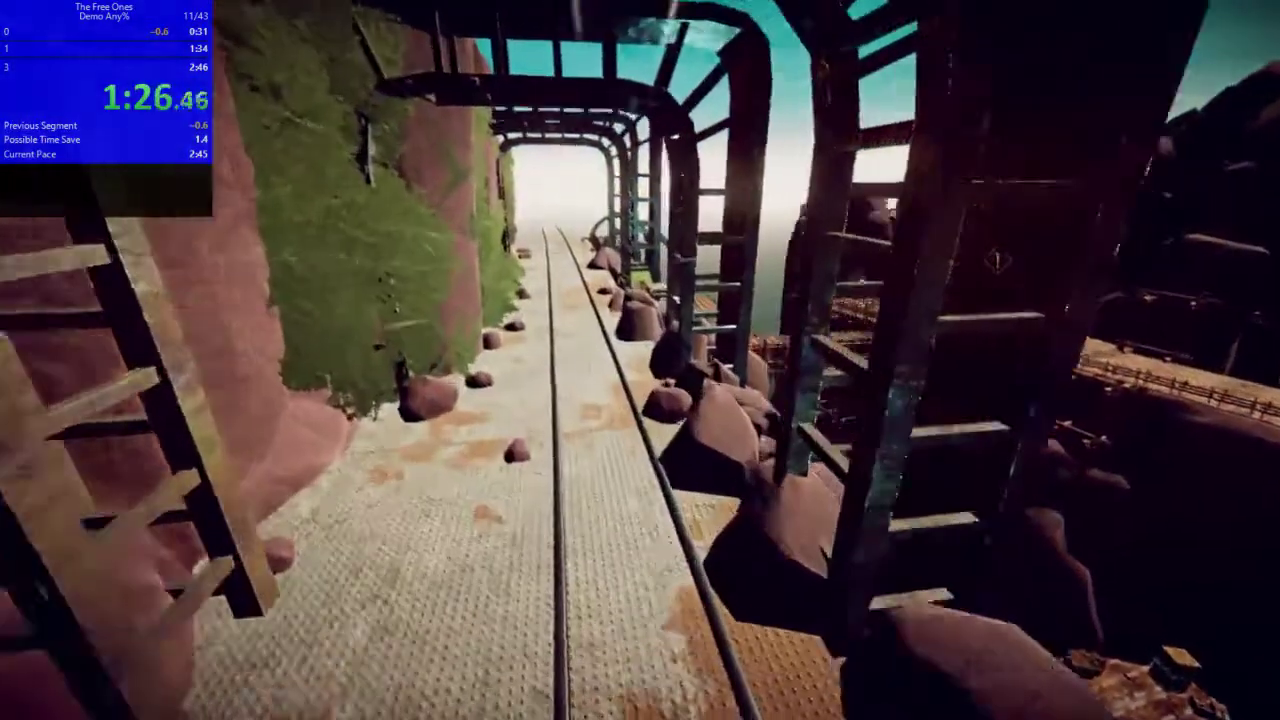
Run the walkway, skip the cinematic, and grapple onto the night wooden walkway.
{"action": "key", "text": "w"}
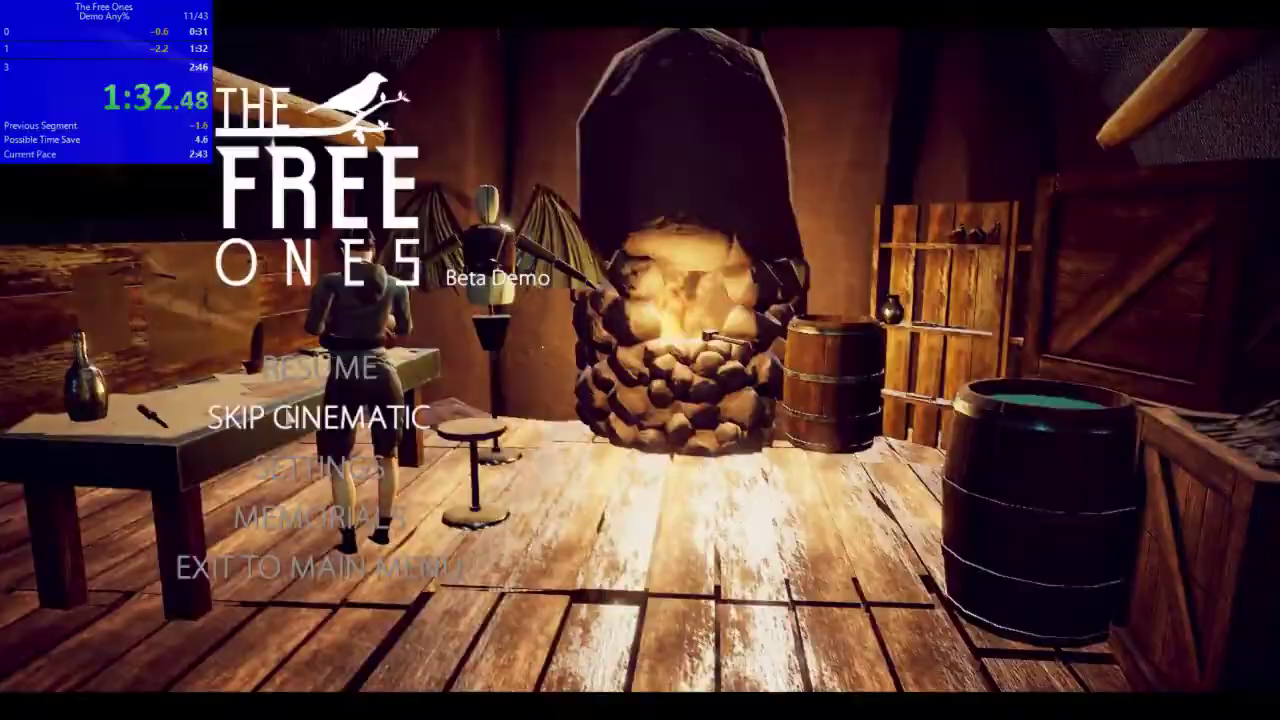
{"action": "key", "text": "Return"}
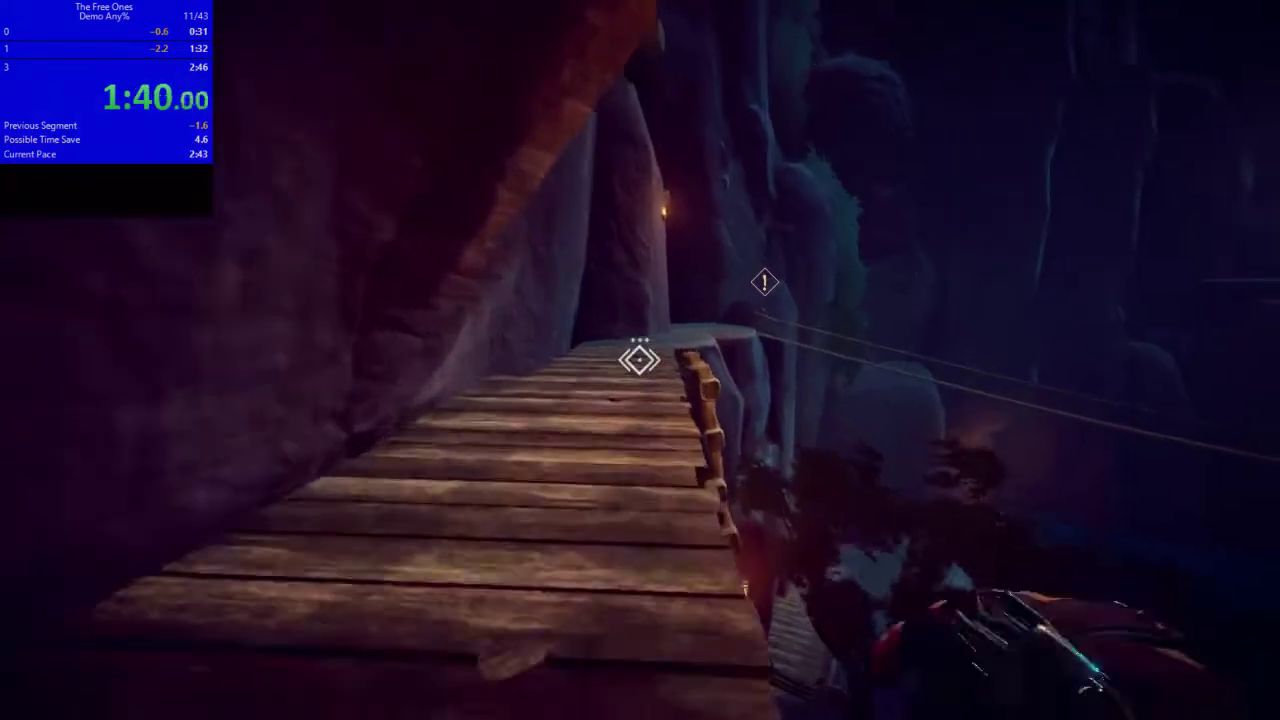
{"action": "left_click", "coordinate": [640, 358]}
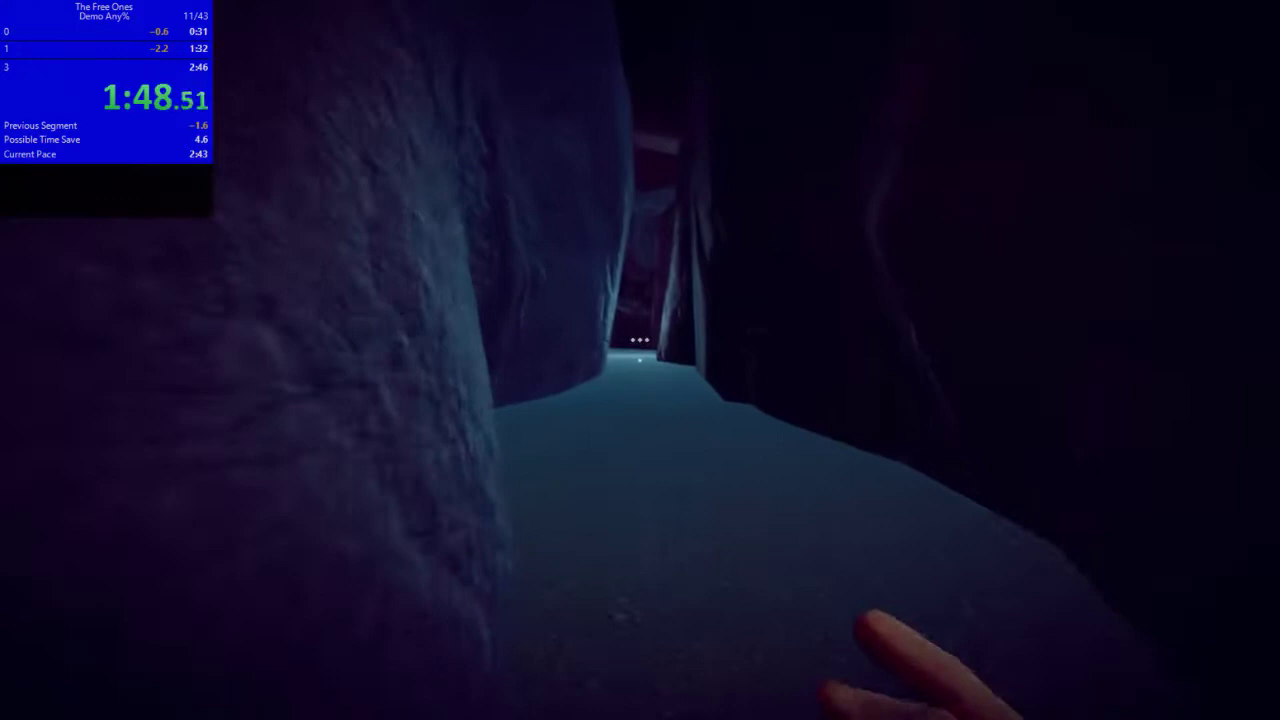
Run through the dark canyon corridor toward its opening.
{"action": "key", "text": "w"}
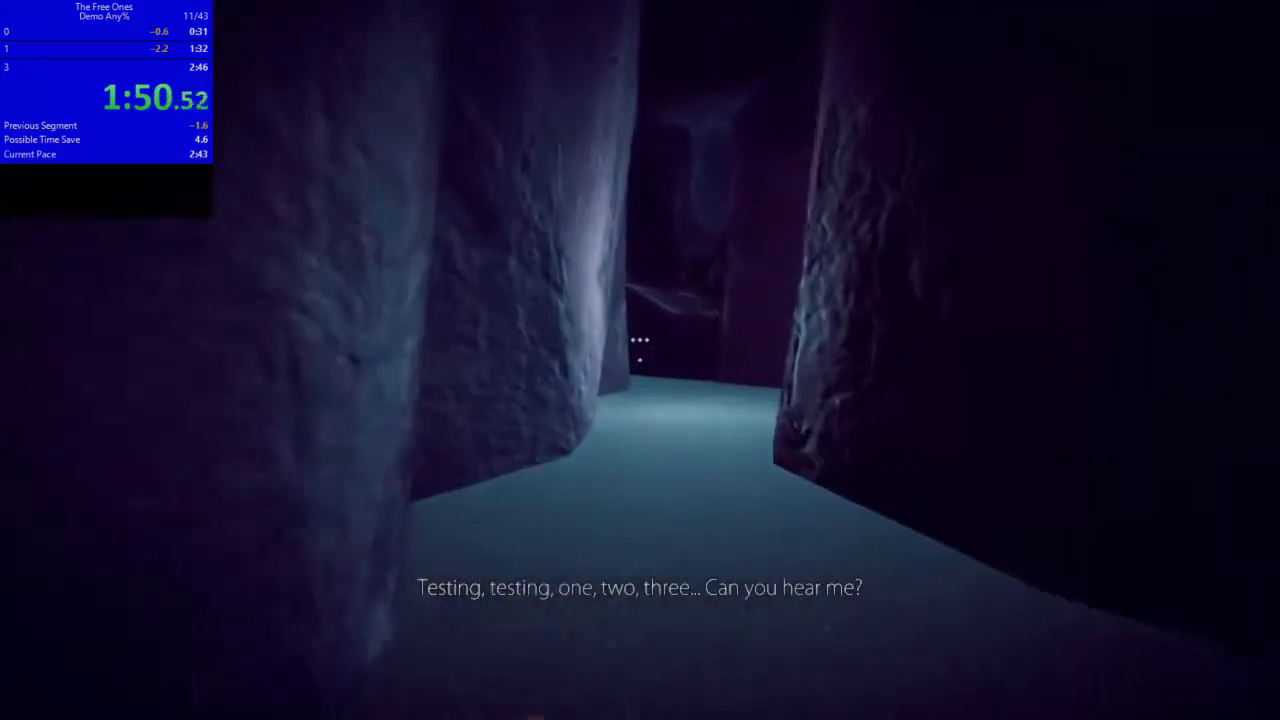
{"action": "key", "text": "w"}
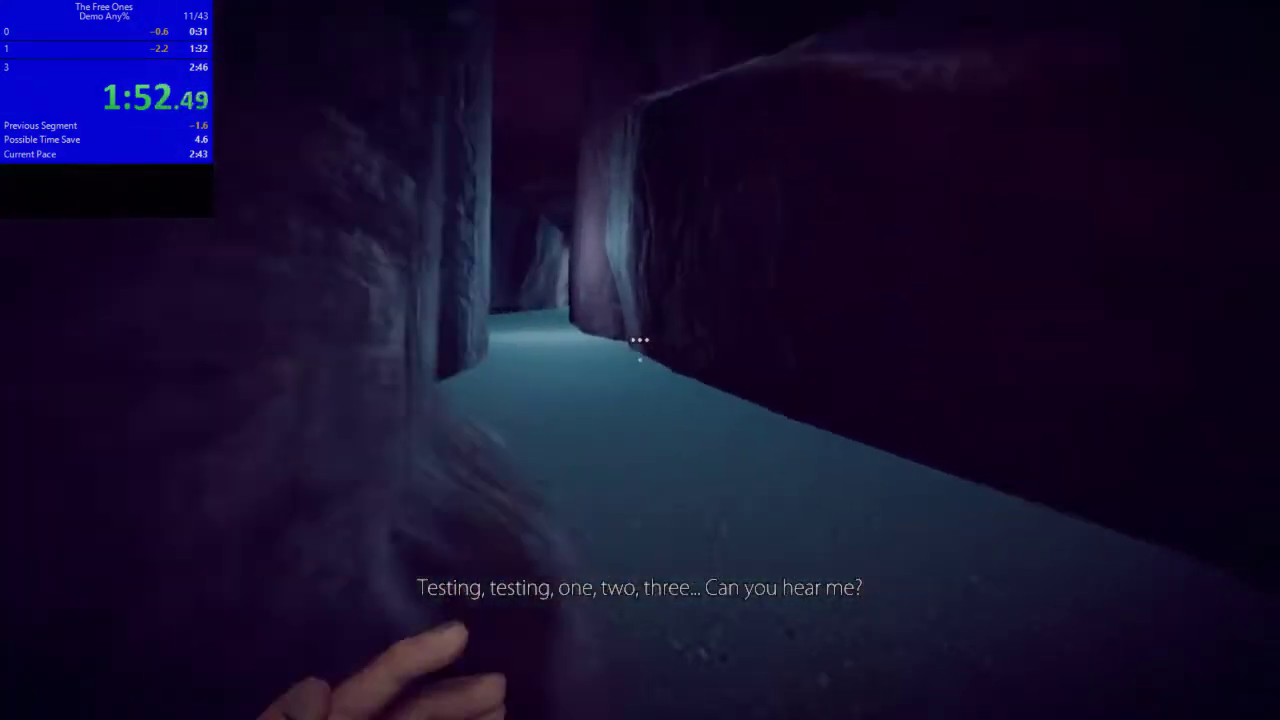
{"action": "key", "text": "w"}
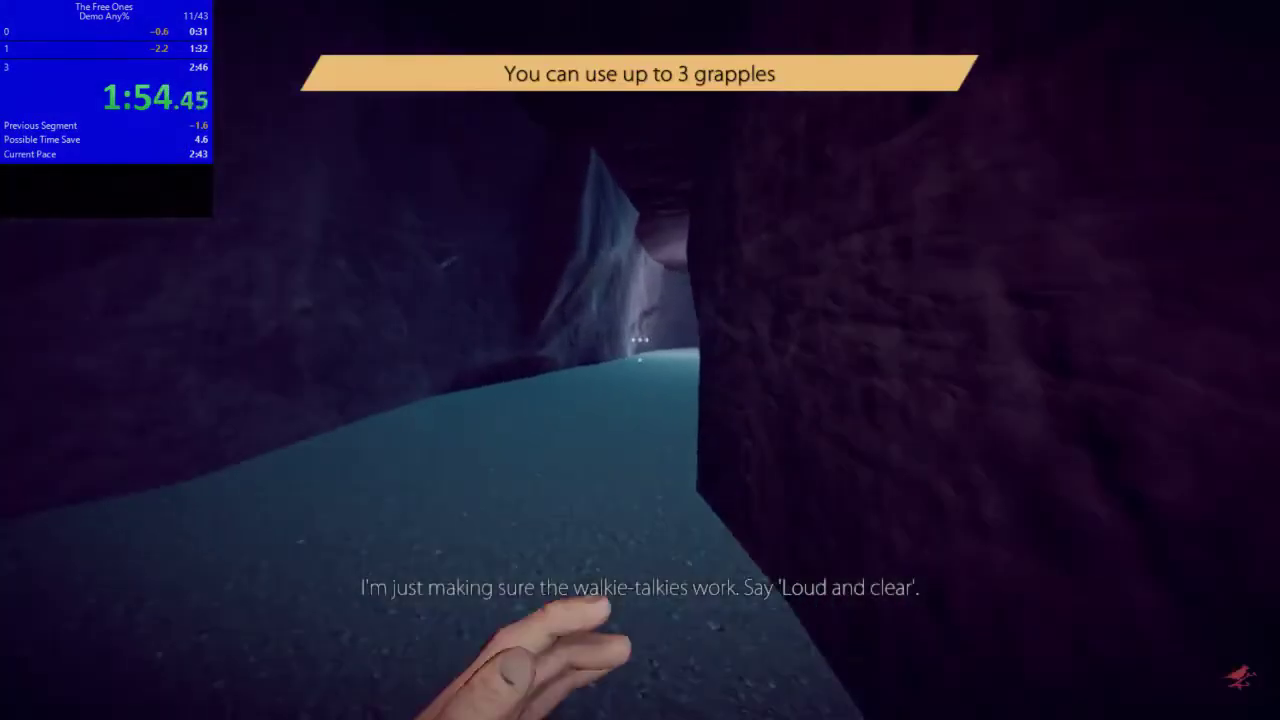
{"action": "key", "text": "w"}
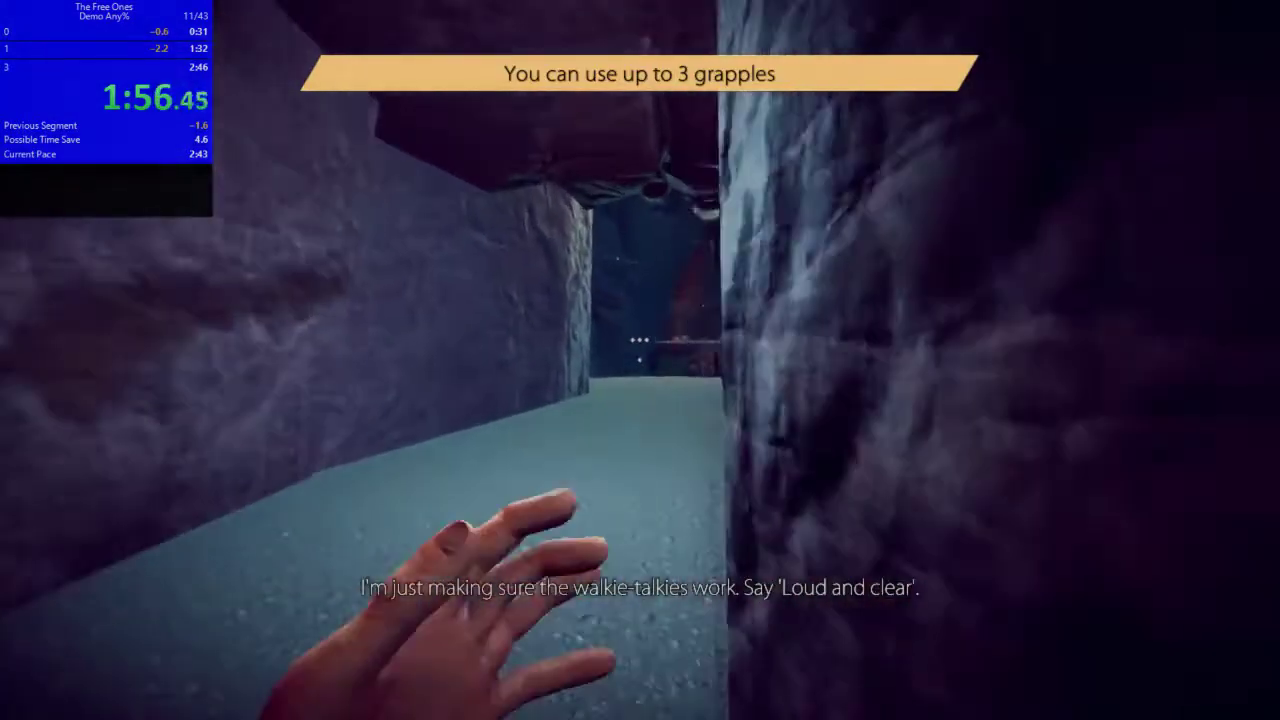
Grapple across the wooden platform and land on the lit rock ledge.
{"action": "key", "text": "w"}
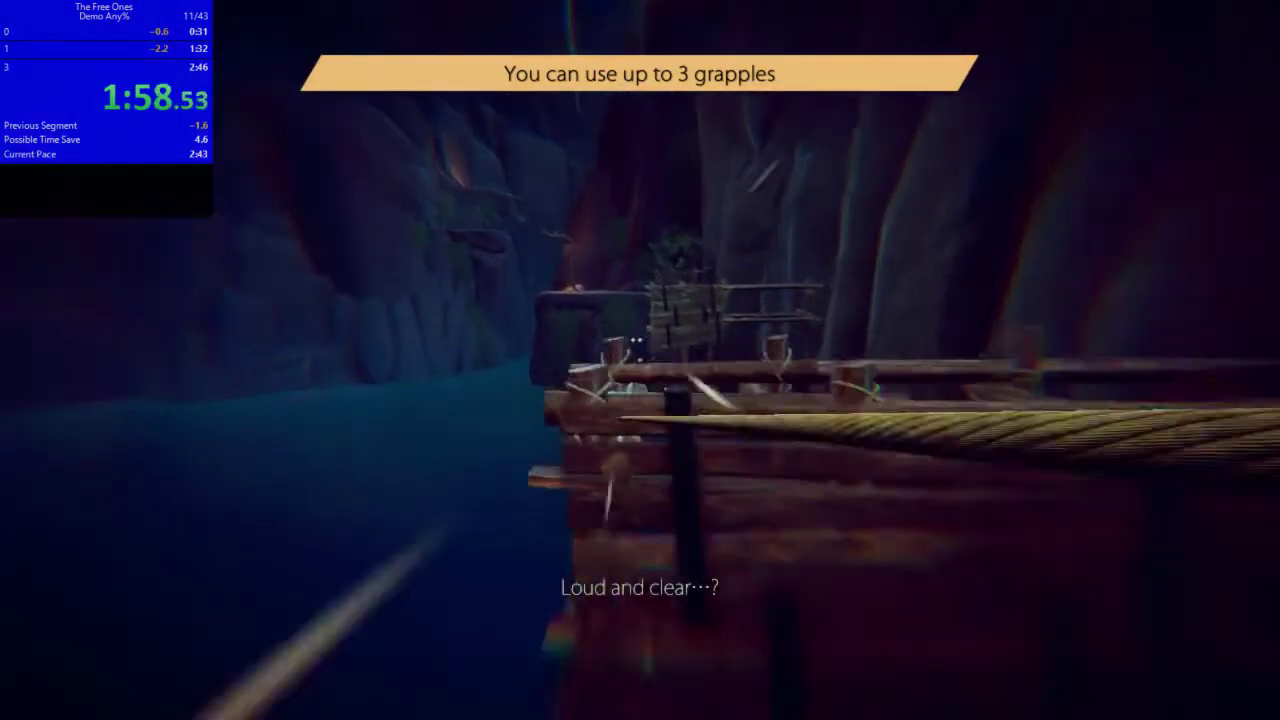
{"action": "key", "text": "w"}
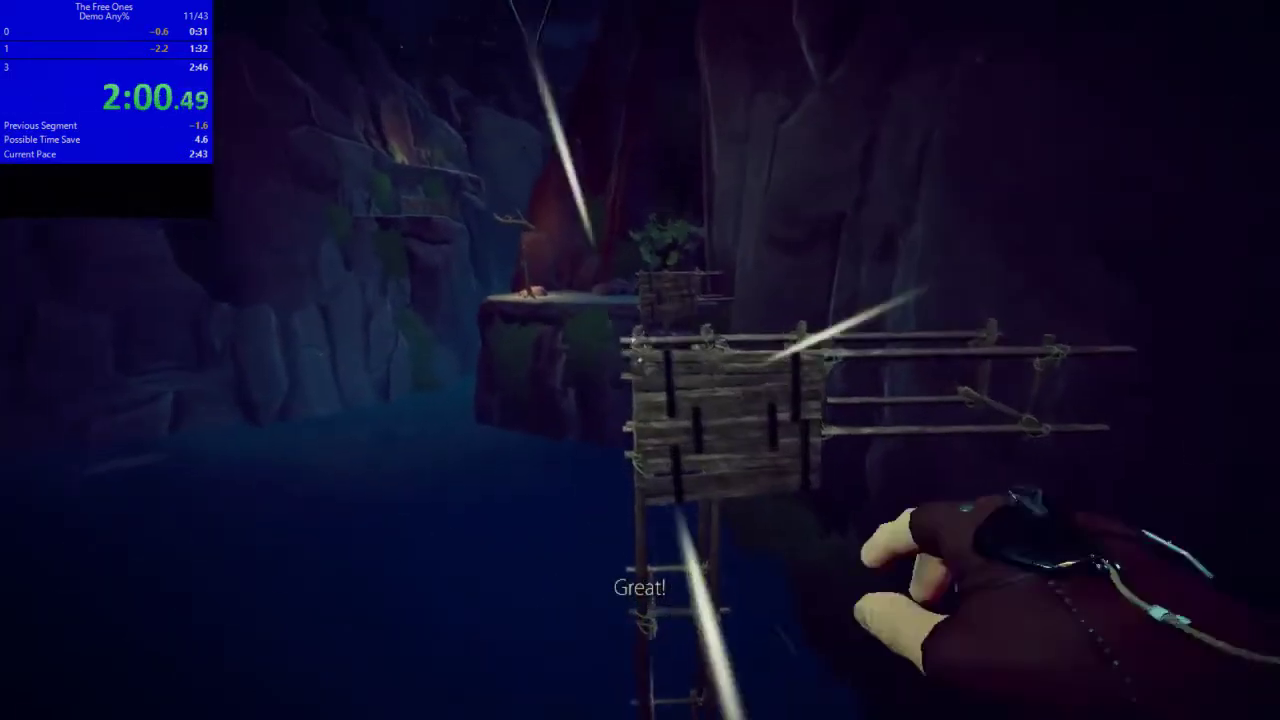
{"action": "key", "text": "w"}
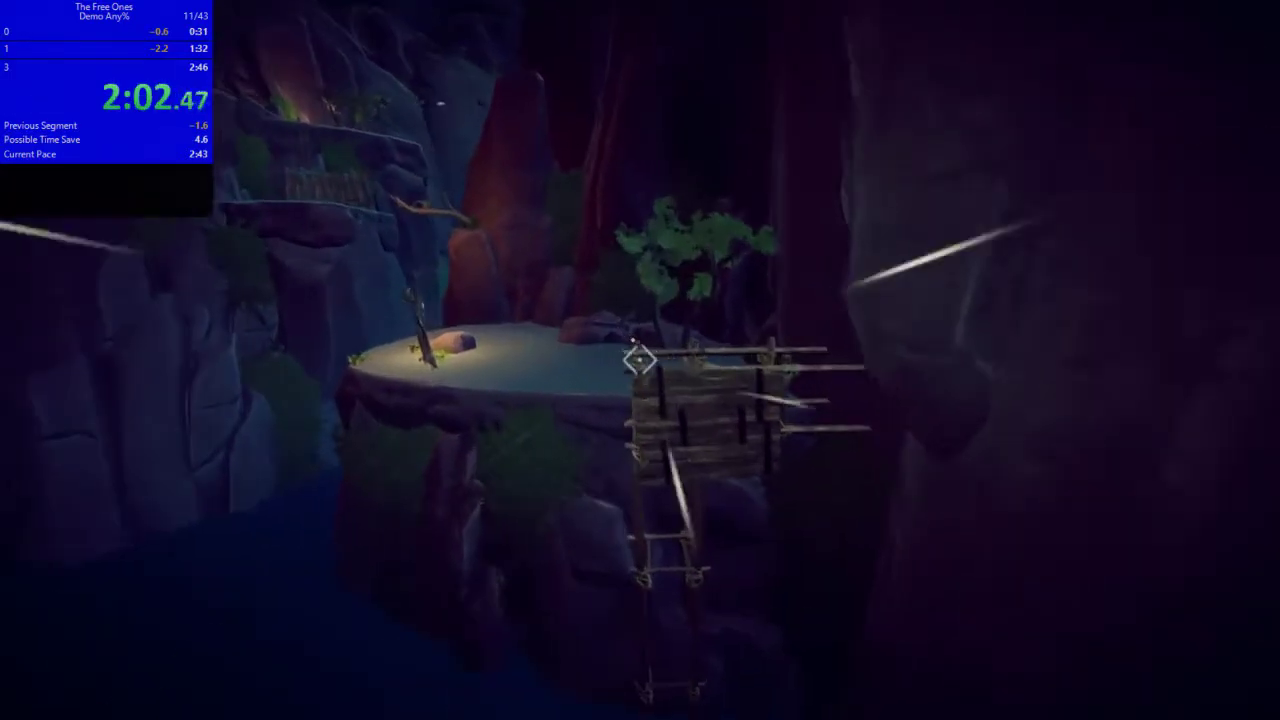
{"action": "key", "text": "w"}
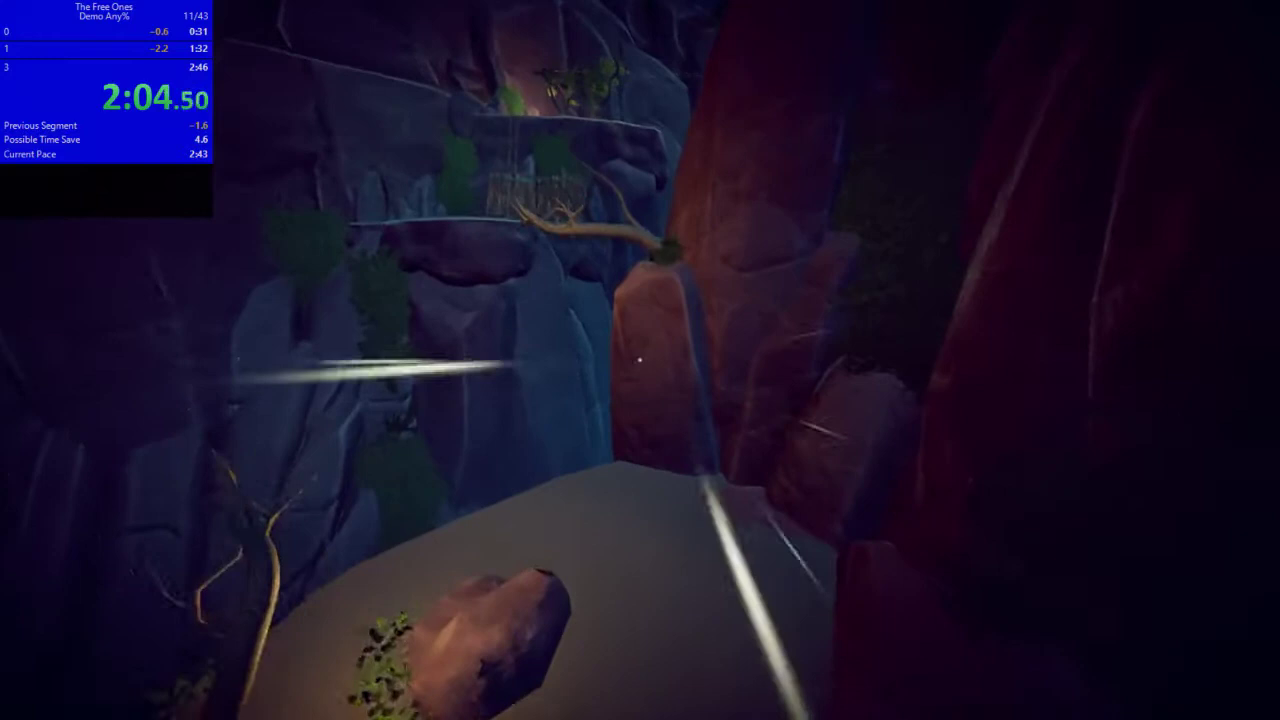
{"action": "key", "text": "w"}
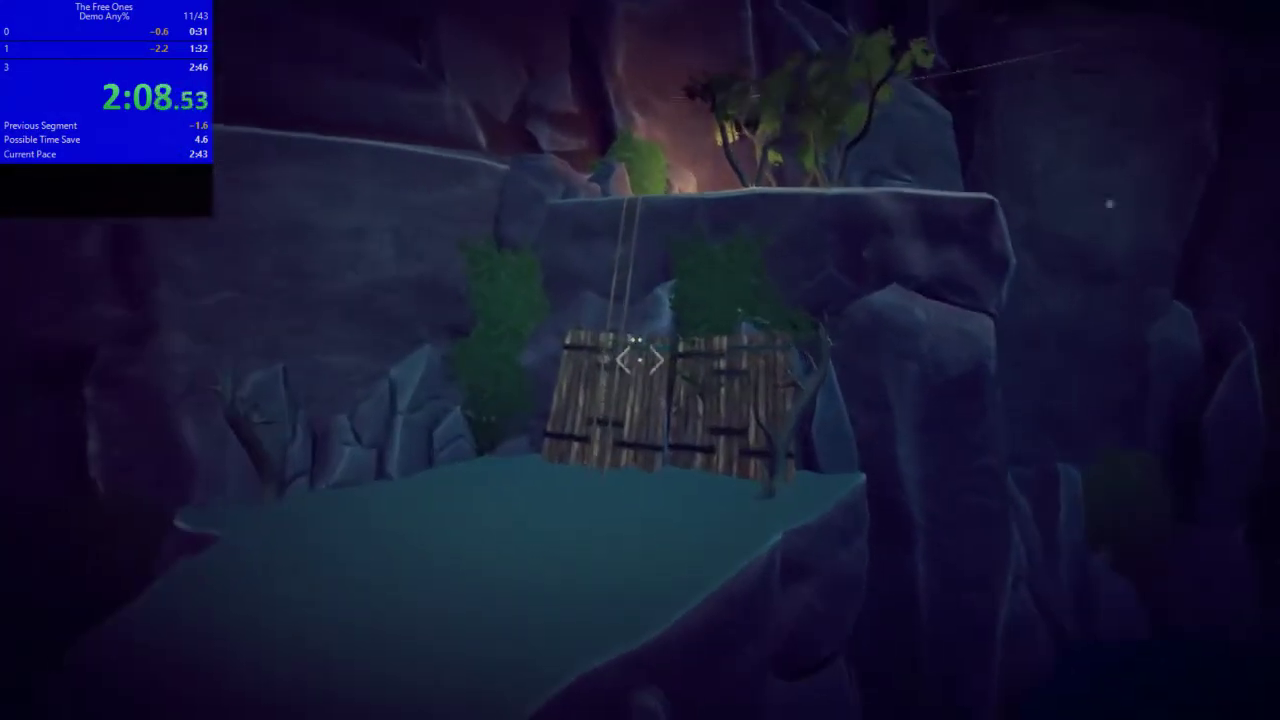
Grapple up to the sandy clearing, past the wooden tower, and into the canyon.
{"action": "left_click", "coordinate": [640, 360]}
{"action": "key", "text": "w"}
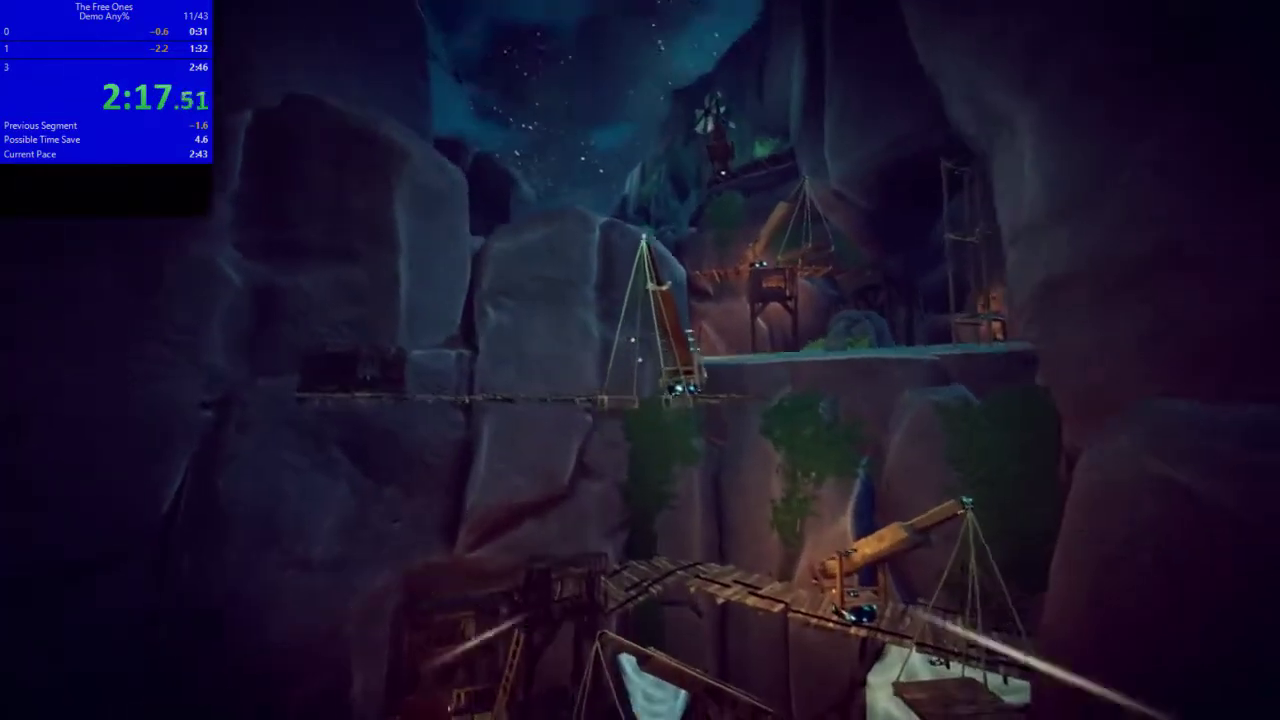
{"action": "left_click", "coordinate": [640, 360]}
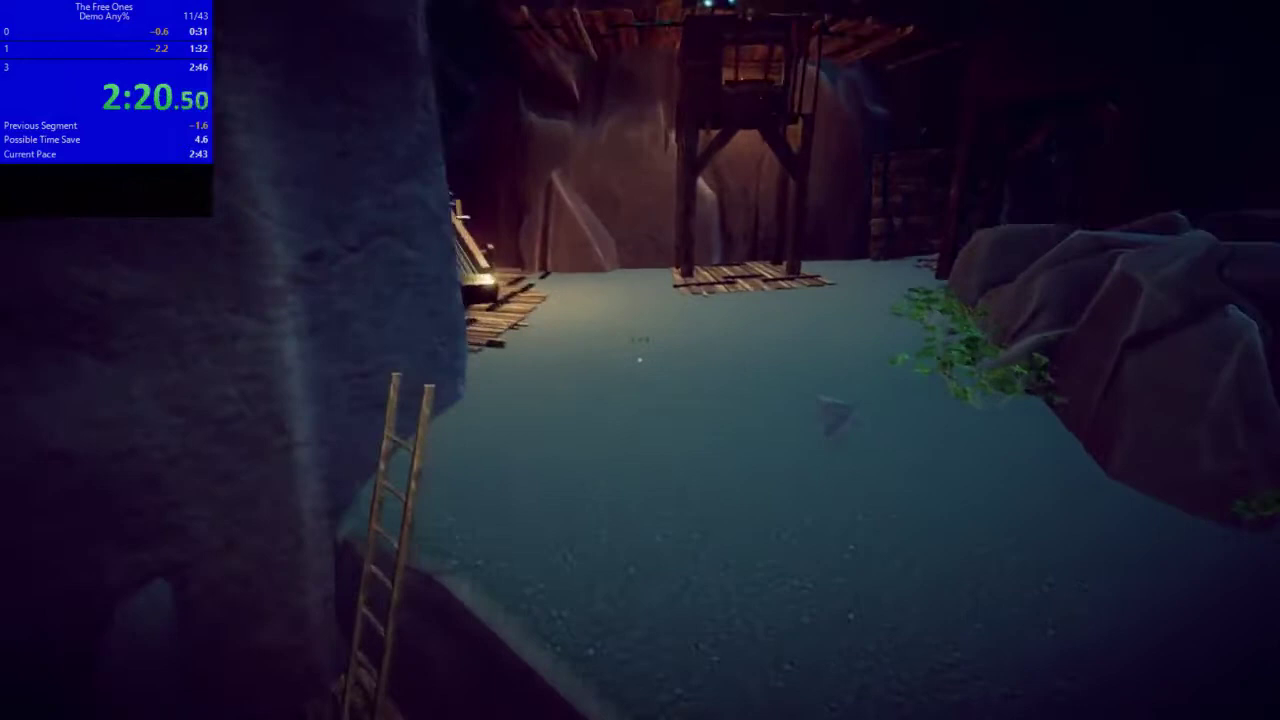
{"action": "left_click", "coordinate": [640, 360]}
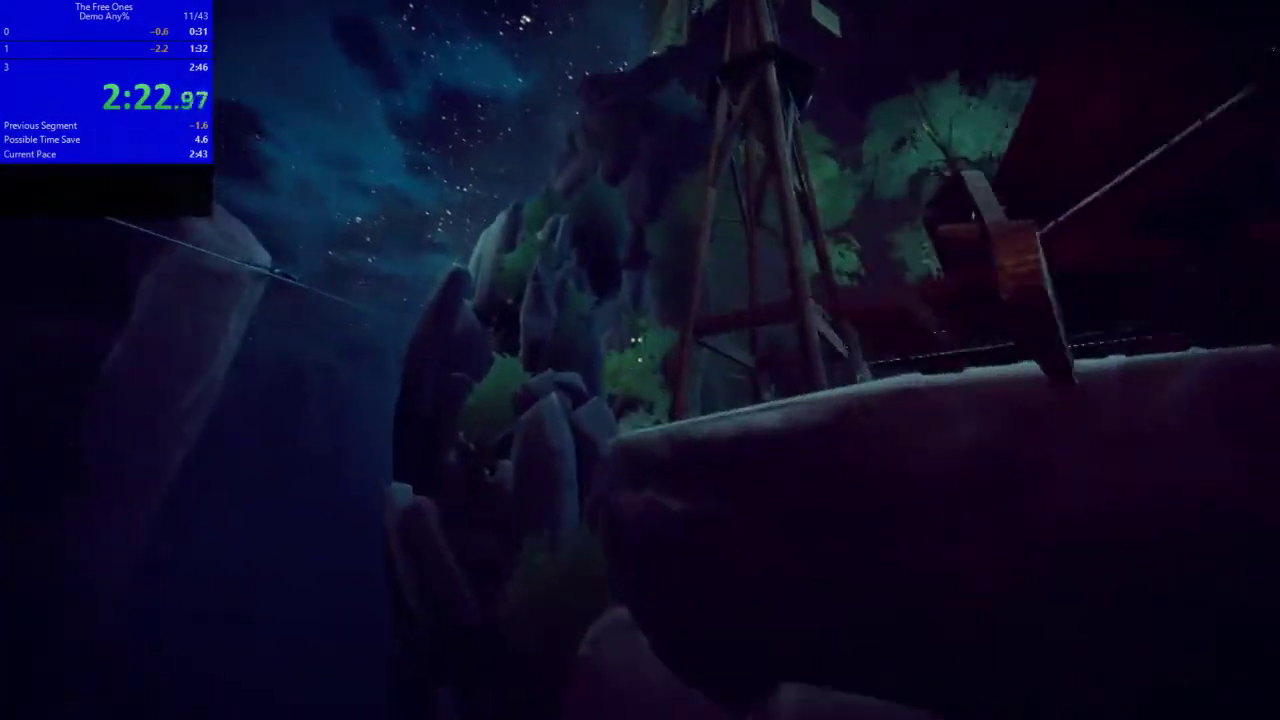
{"action": "left_click", "coordinate": [640, 360]}
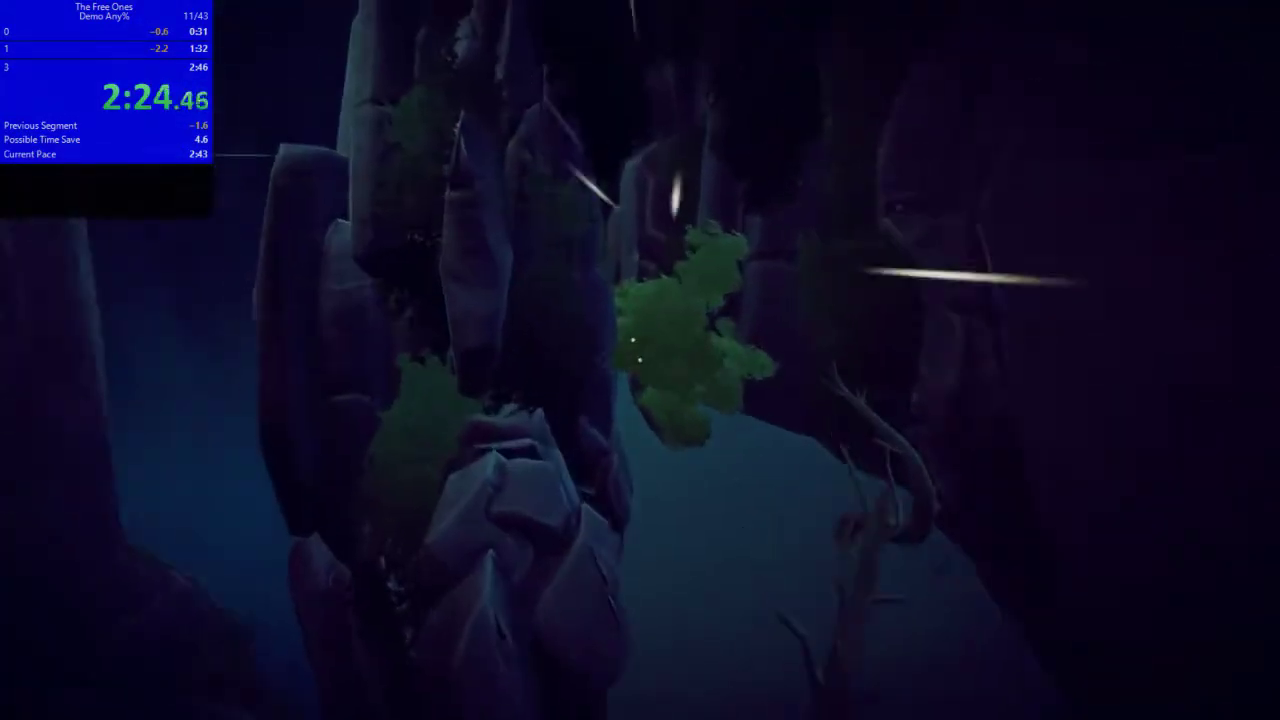
{"action": "left_click", "coordinate": [640, 360]}
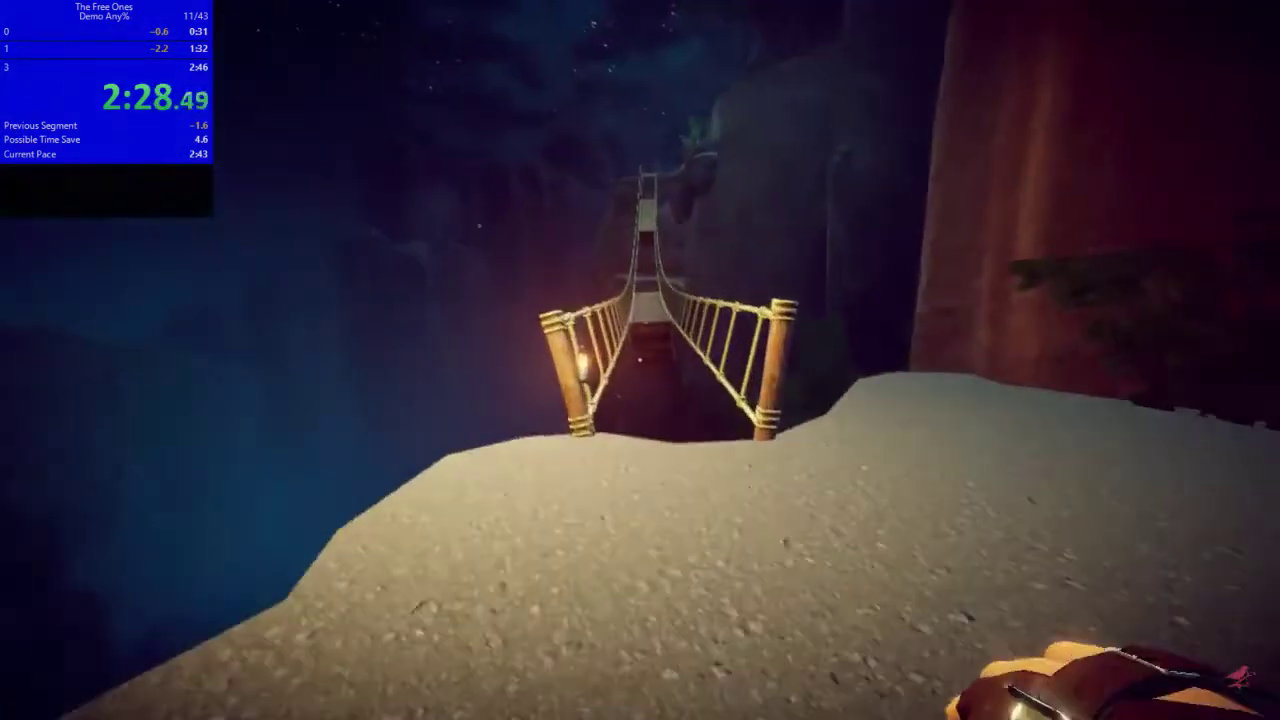
Cross the rope bridge and grapple to the crate, stopping the timer at 2:38.38.
{"action": "key", "text": "space"}
{"action": "left_click", "coordinate": [640, 360]}
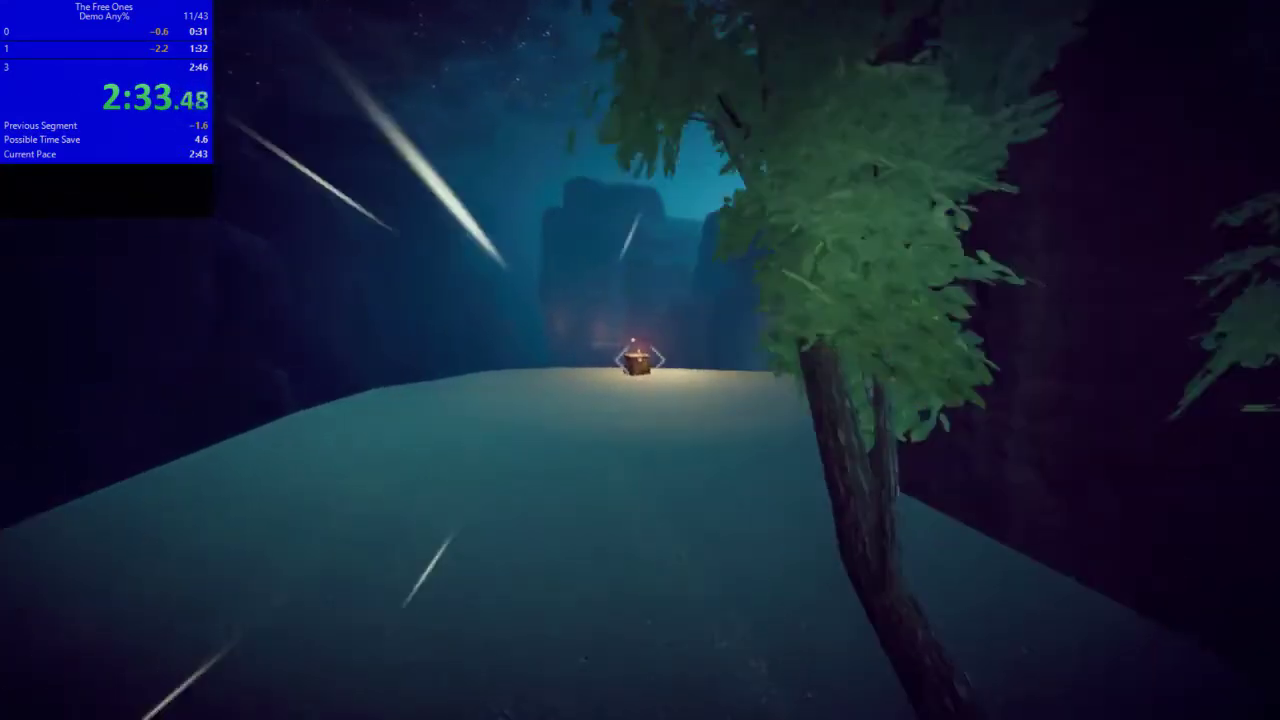
{"action": "left_click", "coordinate": [640, 360]}
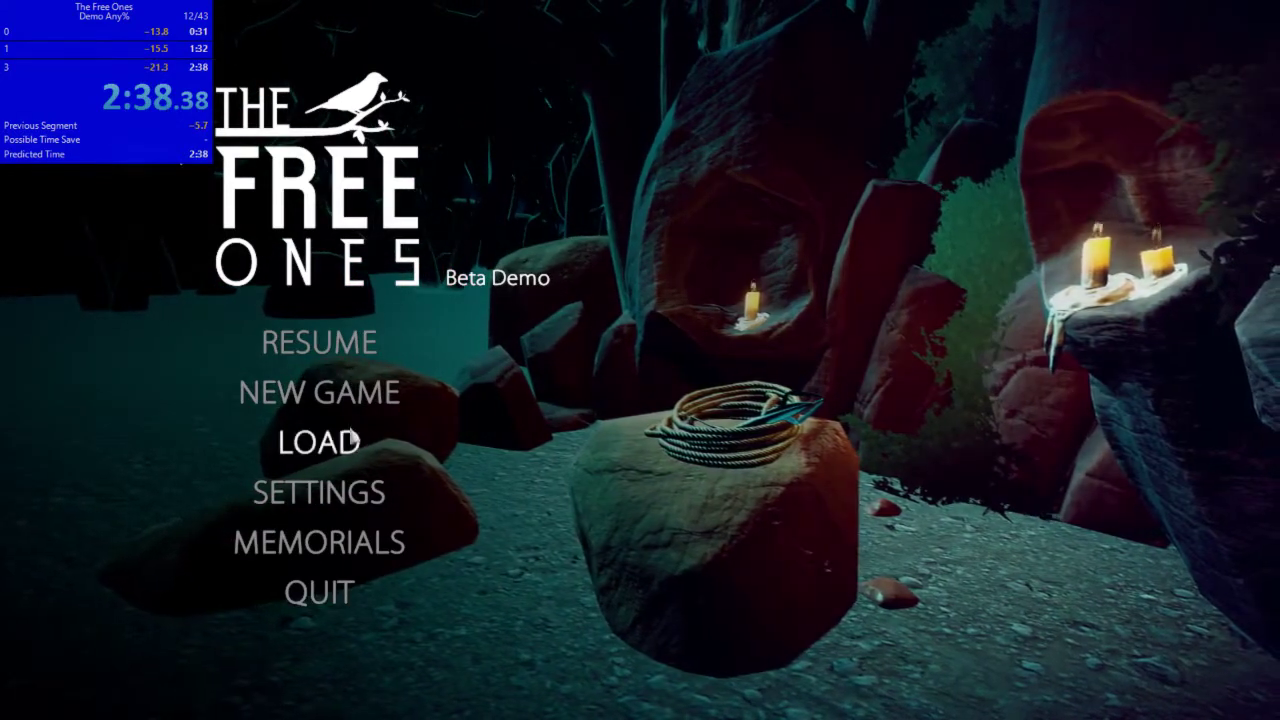
Start a new game, then pause in the cave and exit to the main menu.
{"action": "left_click", "coordinate": [320, 392]}
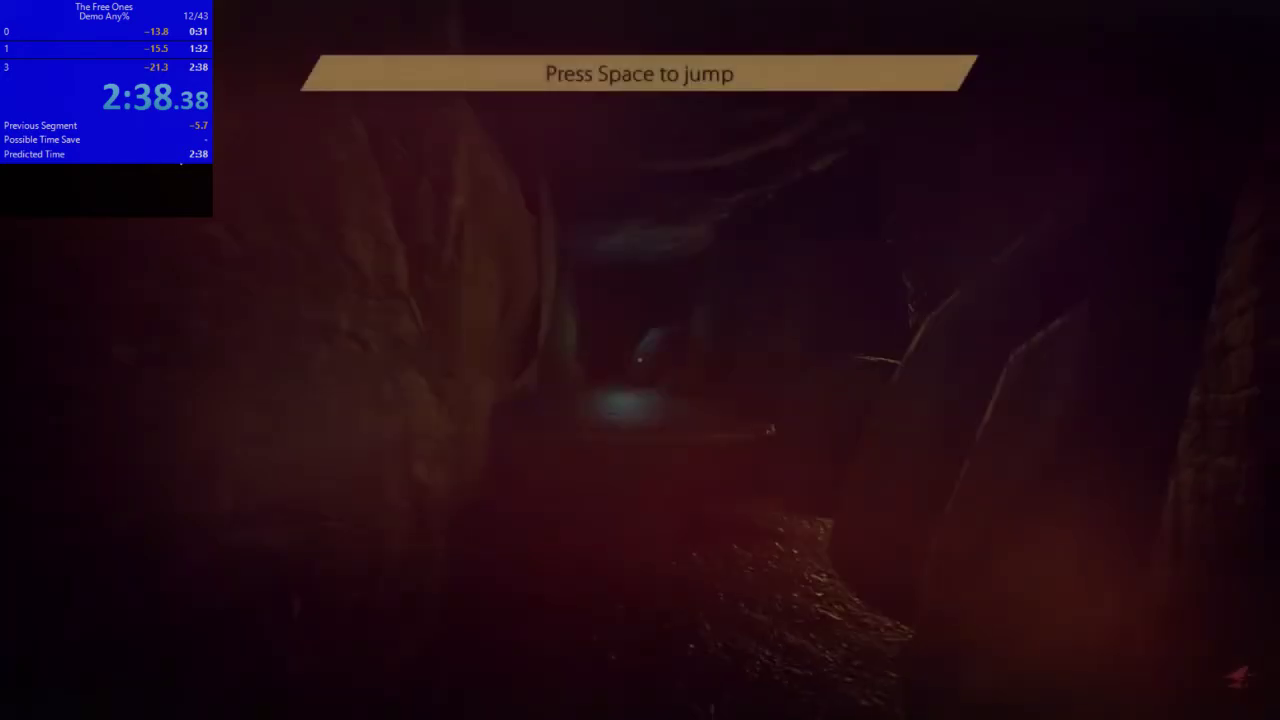
{"action": "key", "text": "Escape"}
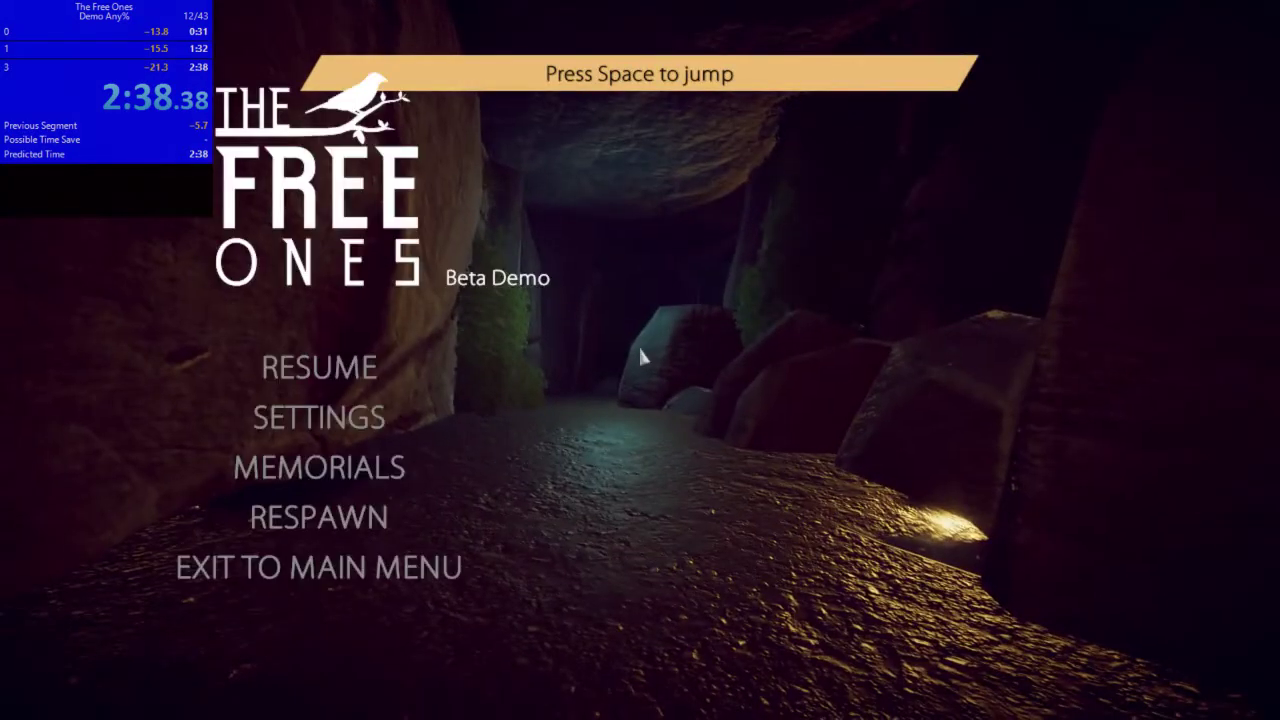
{"action": "left_click", "coordinate": [331, 570]}
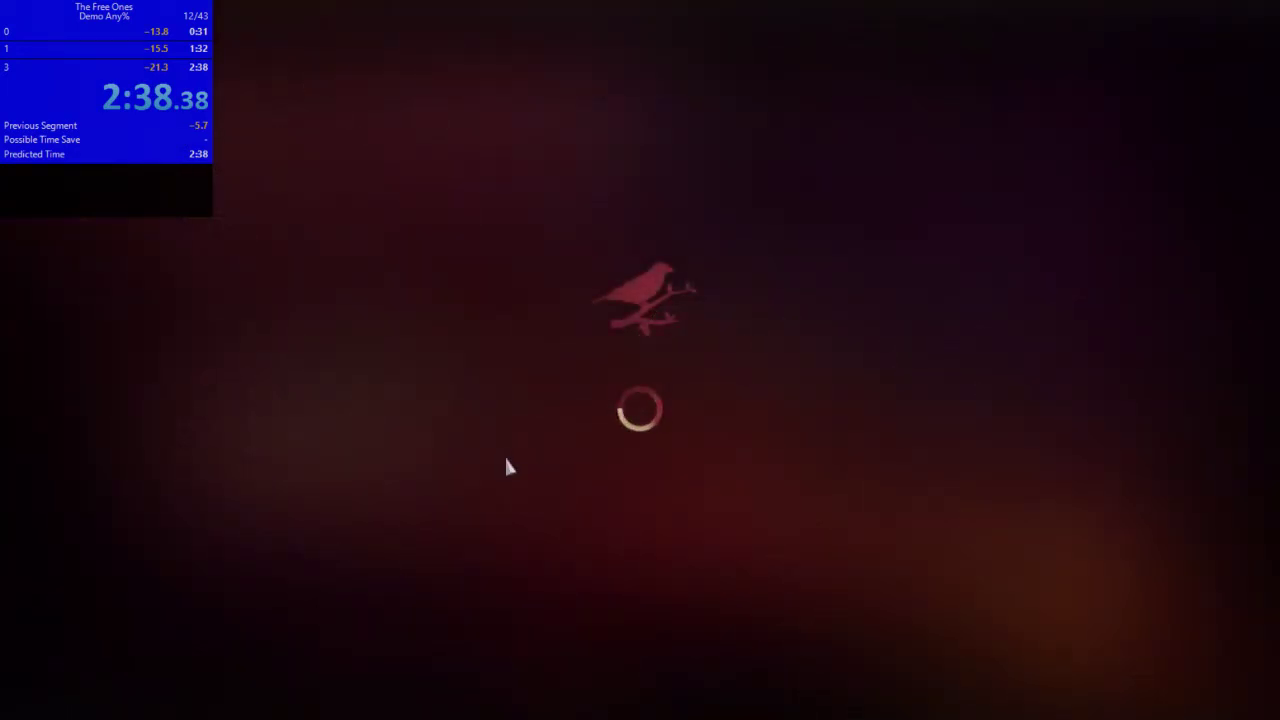
Start another new game and load into the opening cave passage.
{"action": "left_click", "coordinate": [345, 400]}
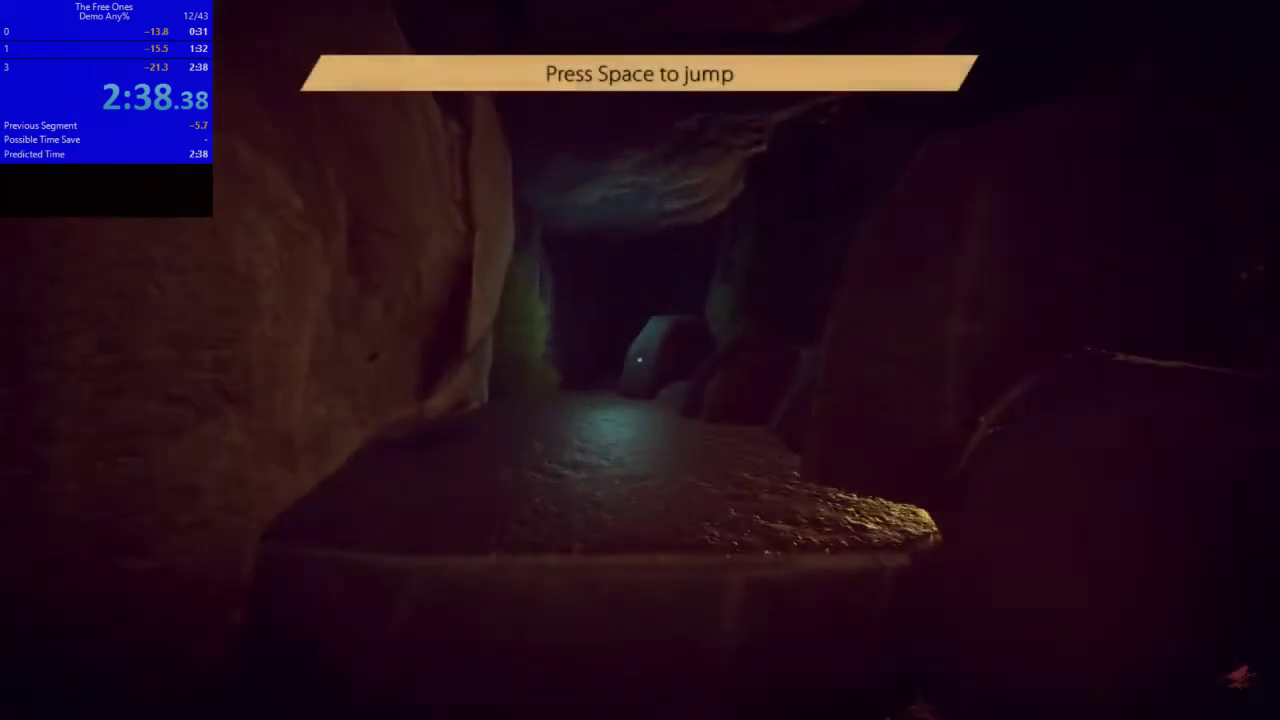
Walk the cave, quit to the main menu, reload the cave, and pause again.
{"action": "key", "text": "w"}
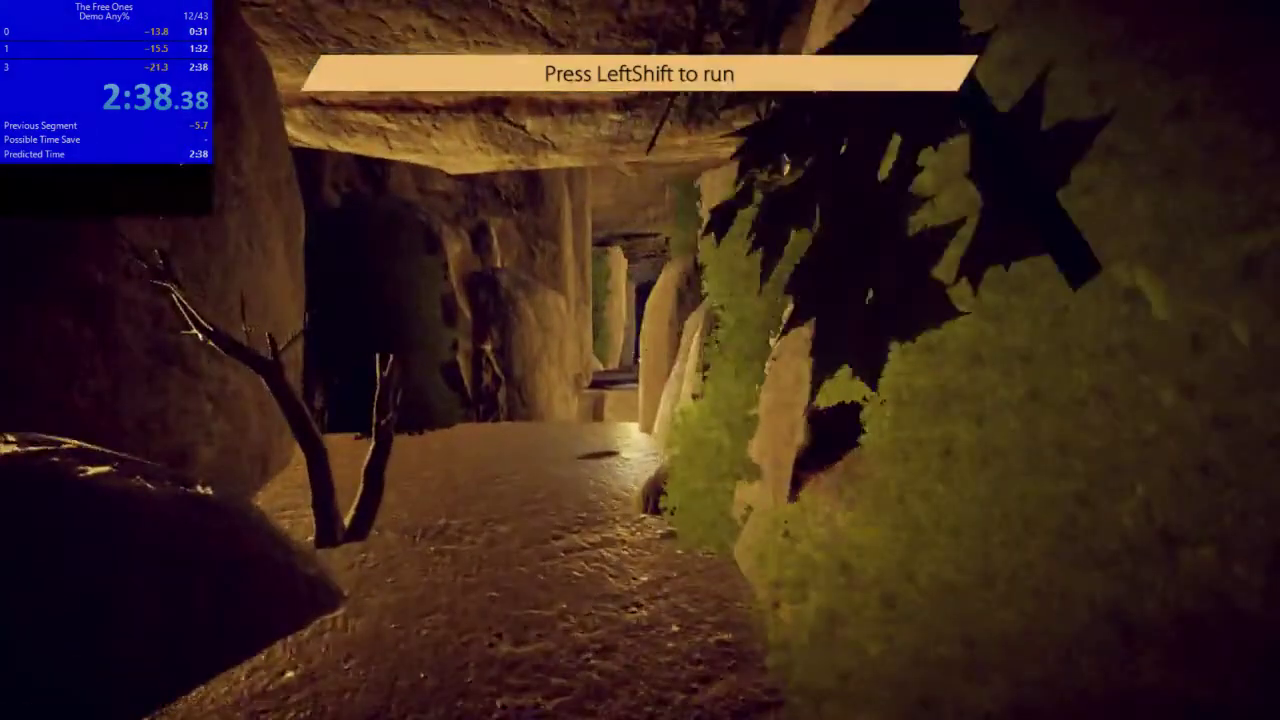
{"action": "key", "text": "Escape"}
{"action": "left_click", "coordinate": [438, 580]}
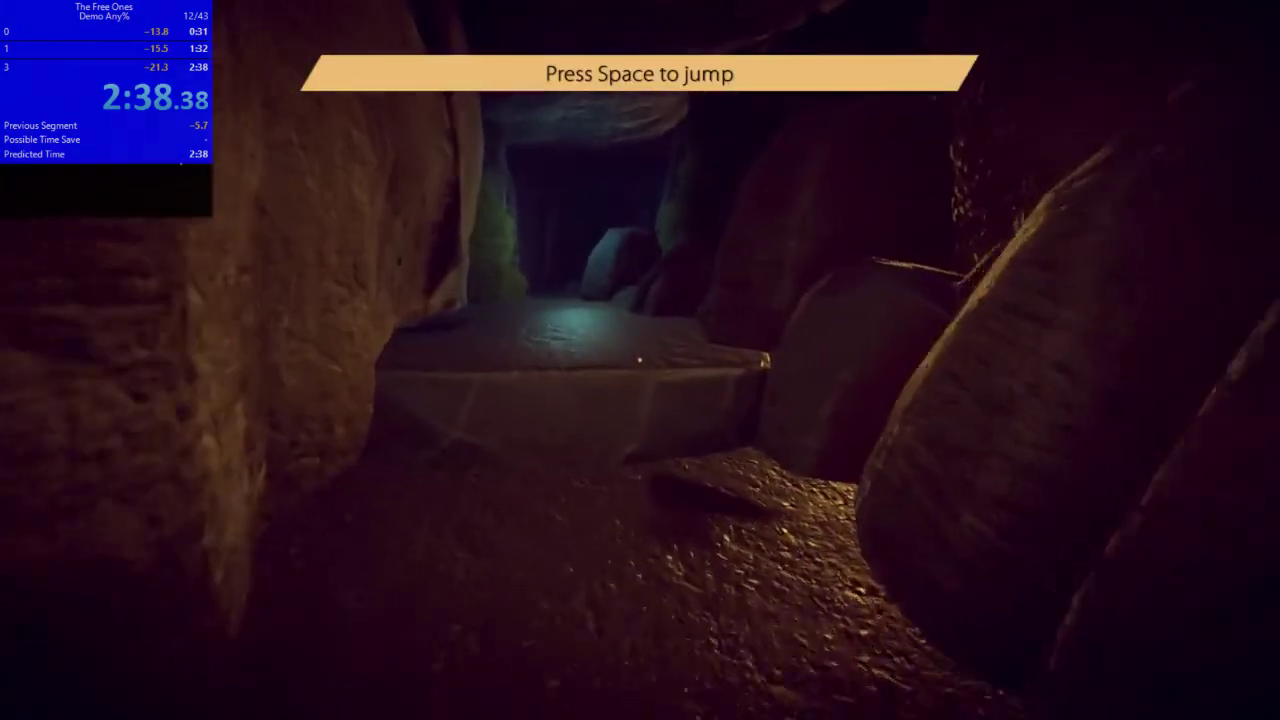
{"action": "key", "text": "Escape"}
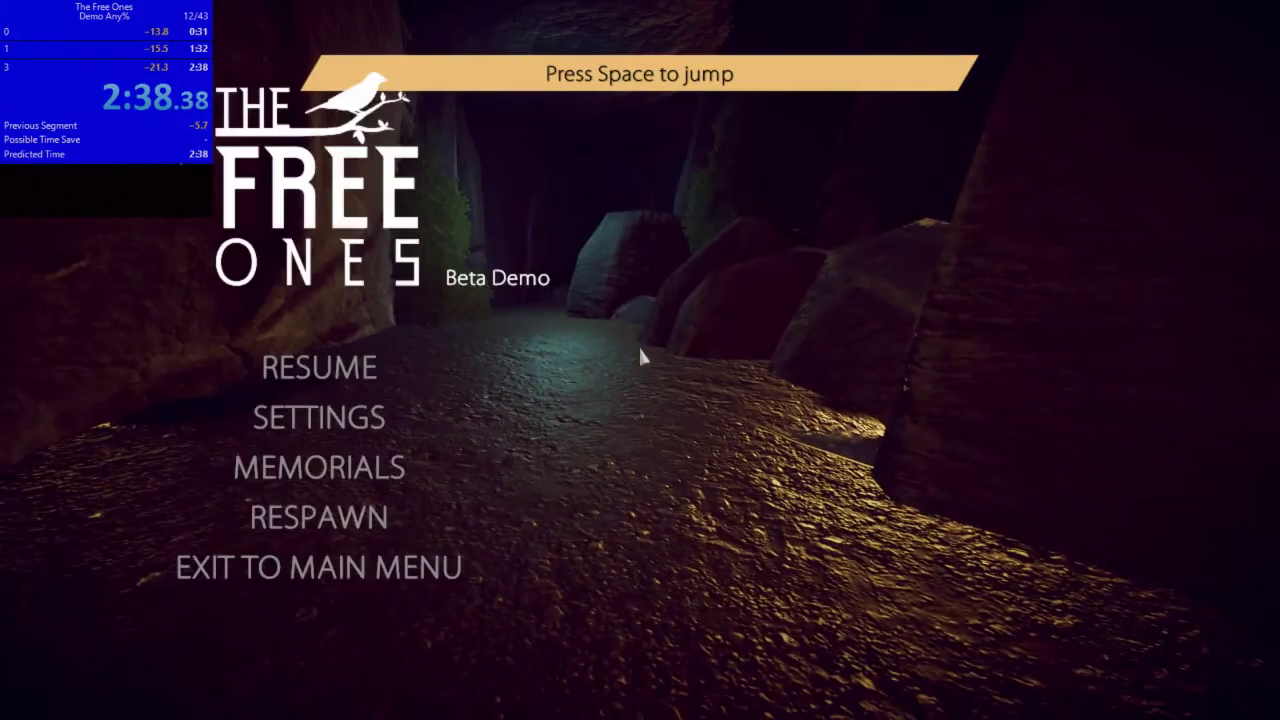
Exit to the main menu and switch the LiveSplit comparison to Best Possible Time.
{"action": "left_click", "coordinate": [297, 567]}
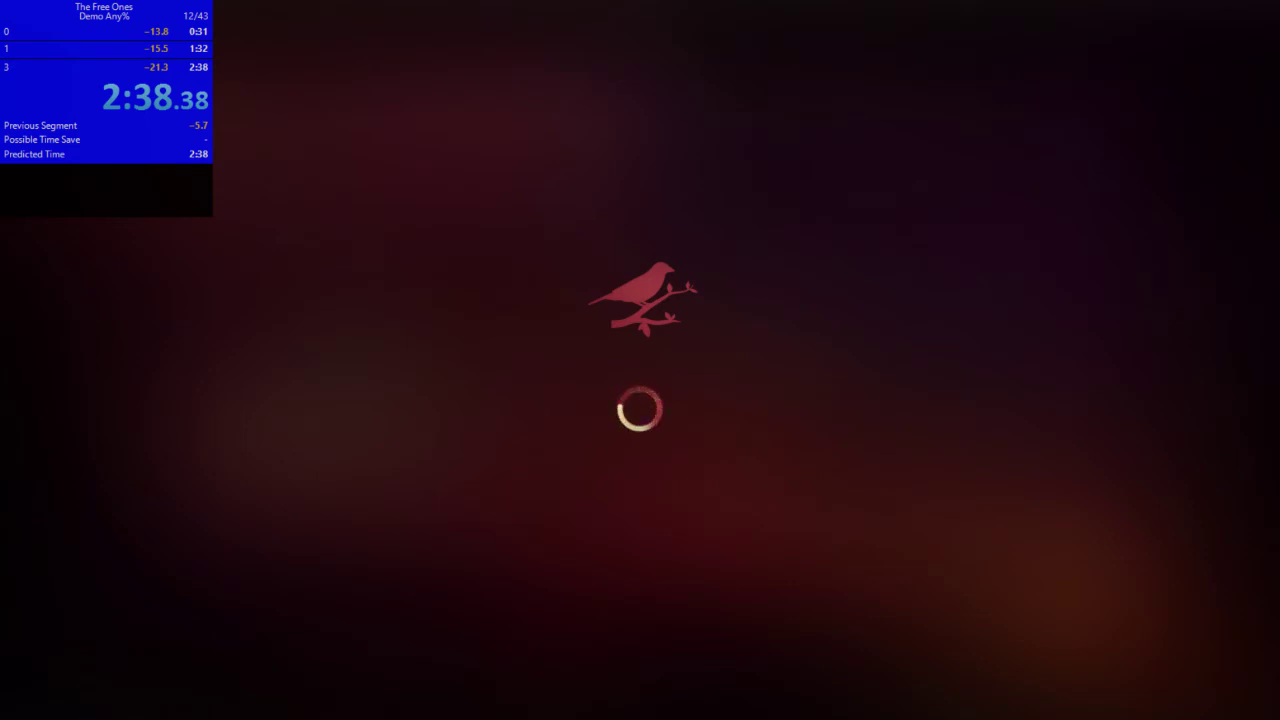
{"action": "key", "text": "KP_6"}
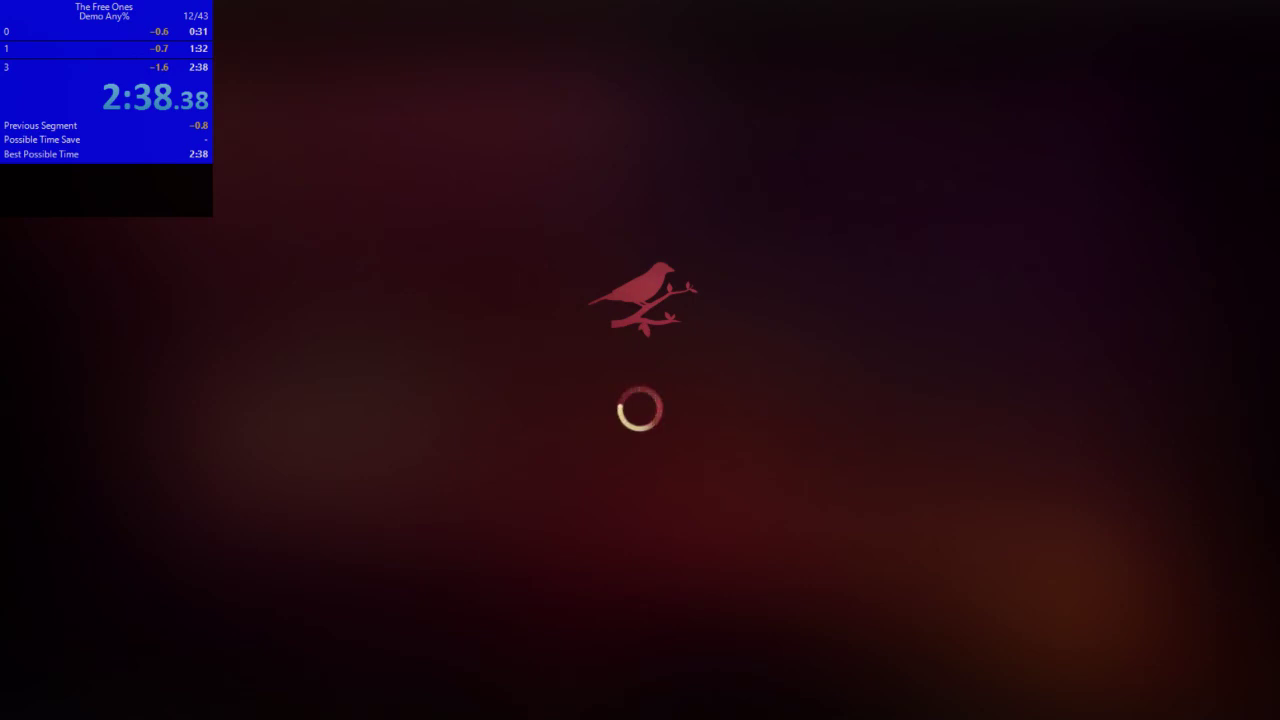